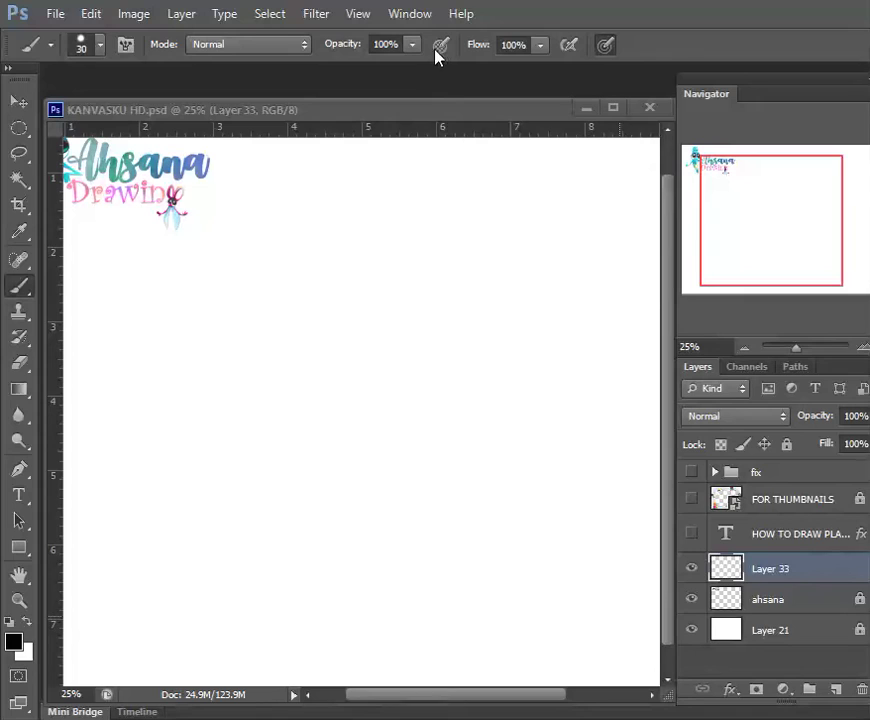
Enable airbrush build-up on the 30 px brush and try, then undo, a test stroke.
{"action": "left_click", "coordinate": [440, 45]}
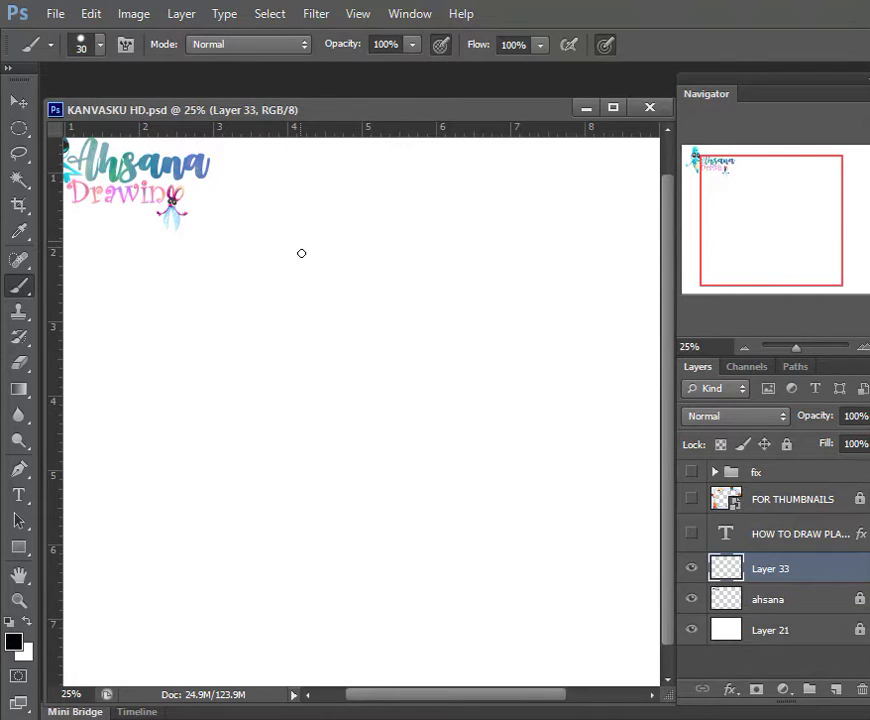
{"action": "left_click_drag", "start_coordinate": [301, 242], "coordinate": [292, 296]}
{"action": "key", "text": "ctrl+z"}
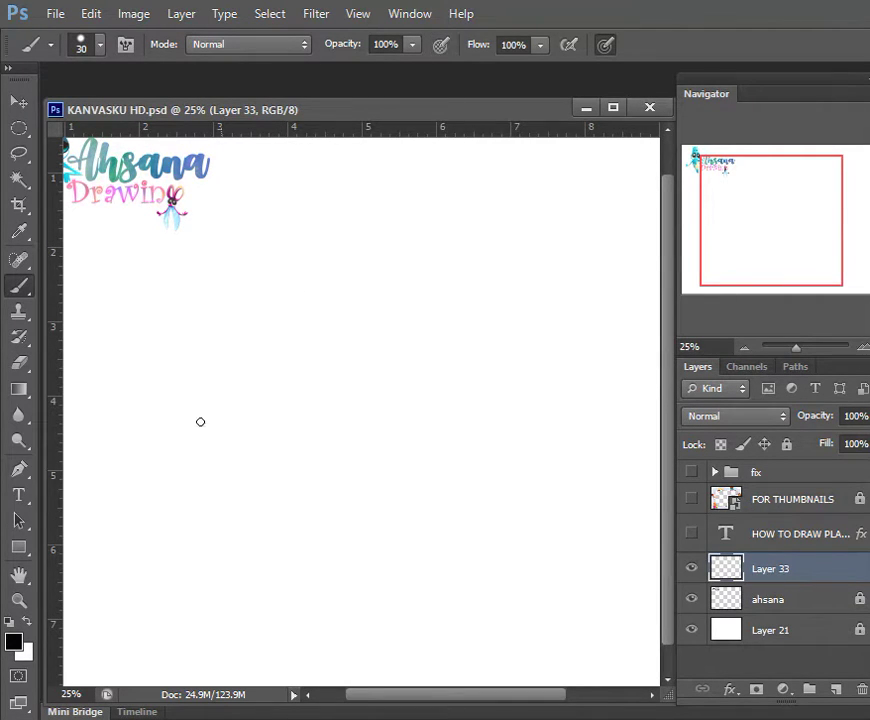
Confirm black as the foreground colour in the Color Picker.
{"action": "left_click", "coordinate": [14, 642]}
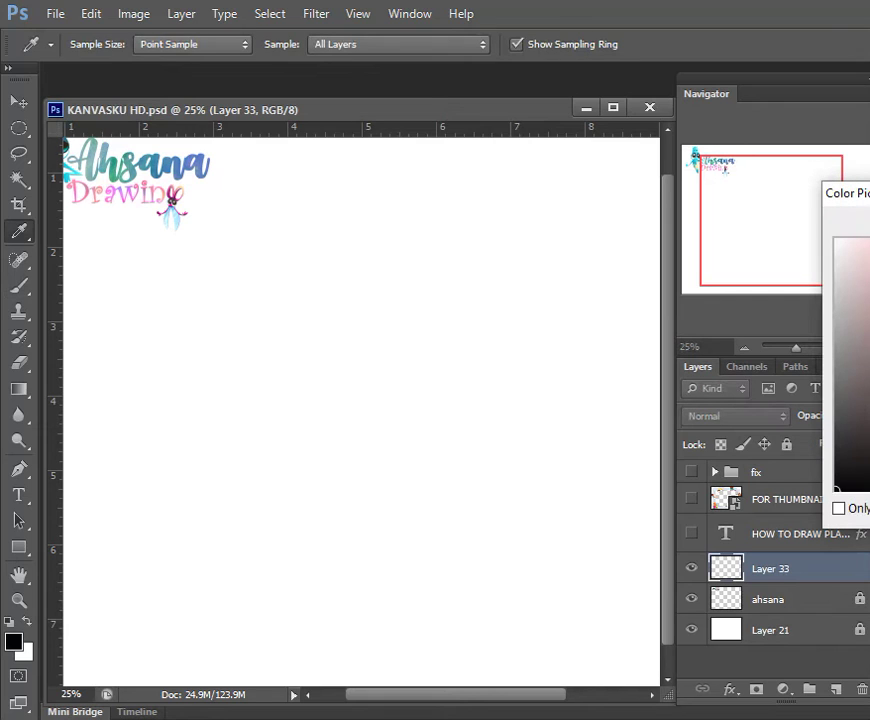
{"action": "left_click_drag", "start_coordinate": [850, 193], "coordinate": [656, 202]}
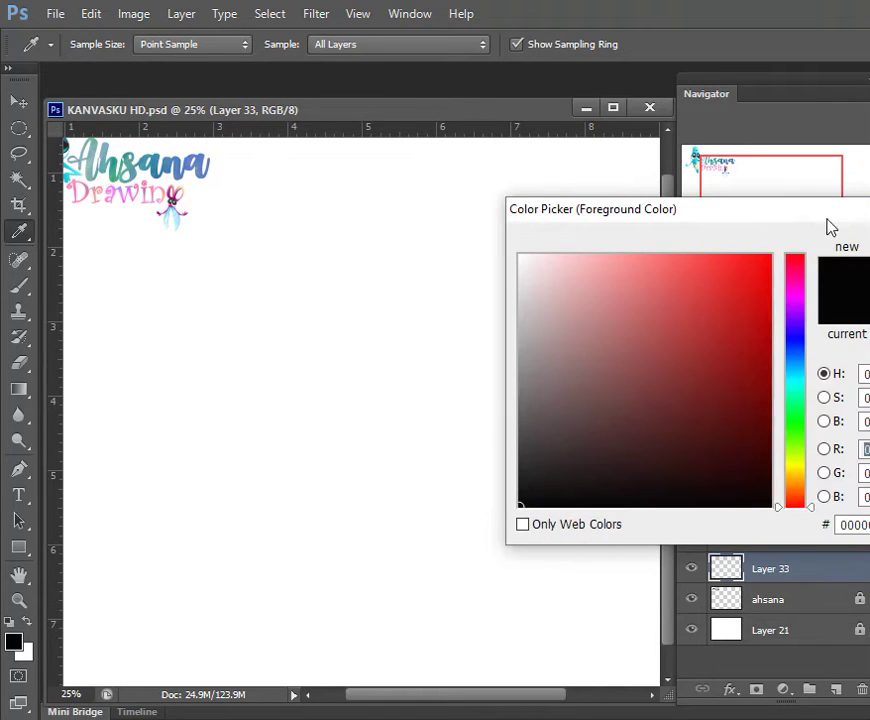
{"action": "mouse_move", "coordinate": [829, 227]}
{"action": "left_mouse_down"}
{"action": "mouse_move", "coordinate": [735, 218]}
{"action": "mouse_move", "coordinate": [631, 234]}
{"action": "left_mouse_up"}
{"action": "left_click", "coordinate": [767, 258]}
Draw the long inner curve of the staircase and a straight vertical line to its right.
{"action": "left_click_drag", "start_coordinate": [363, 270], "coordinate": [279, 446]}
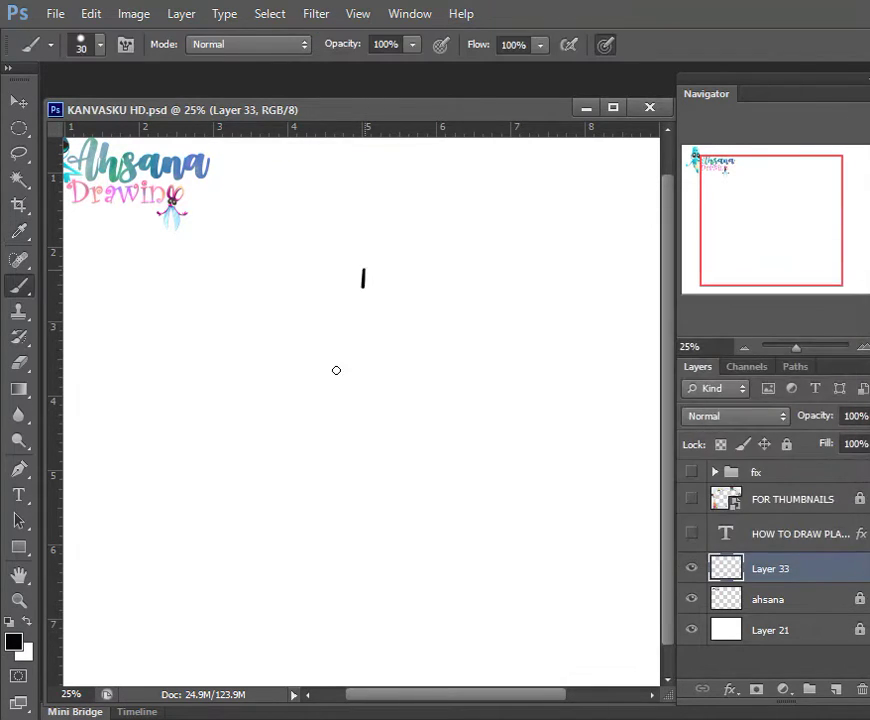
{"action": "key", "text": "ctrl+z"}
{"action": "mouse_move", "coordinate": [321, 247]}
{"action": "left_mouse_down"}
{"action": "mouse_move", "coordinate": [289, 373]}
{"action": "mouse_move", "coordinate": [184, 461]}
{"action": "left_mouse_up"}
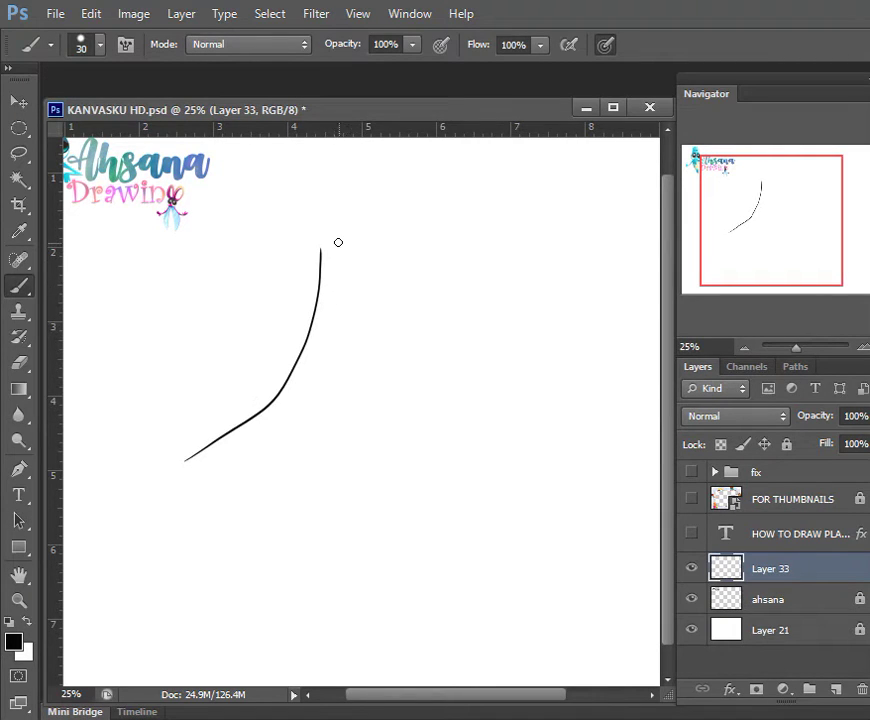
{"action": "left_click_drag", "start_coordinate": [337, 229], "coordinate": [341, 273]}
{"action": "left_click_drag", "start_coordinate": [339, 229], "coordinate": [343, 321]}
{"action": "key", "text": "ctrl+z"}
{"action": "left_click_drag", "start_coordinate": [340, 230], "coordinate": [342, 318]}
{"action": "key", "text": "ctrl+z"}
{"action": "left_click_drag", "start_coordinate": [339, 240], "coordinate": [342, 310]}
Draw the first stack of near-horizontal step lines from the vertical line's top.
{"action": "left_click_drag", "start_coordinate": [338, 242], "coordinate": [403, 260]}
{"action": "key", "text": "ctrl+z"}
{"action": "key", "text": "ctrl+z"}
{"action": "left_click_drag", "start_coordinate": [338, 250], "coordinate": [403, 263]}
{"action": "key", "text": "ctrl+z"}
{"action": "key", "text": "ctrl+z"}
{"action": "left_click_drag", "start_coordinate": [340, 266], "coordinate": [412, 276]}
{"action": "key", "text": "ctrl+z"}
{"action": "left_click_drag", "start_coordinate": [338, 268], "coordinate": [414, 272]}
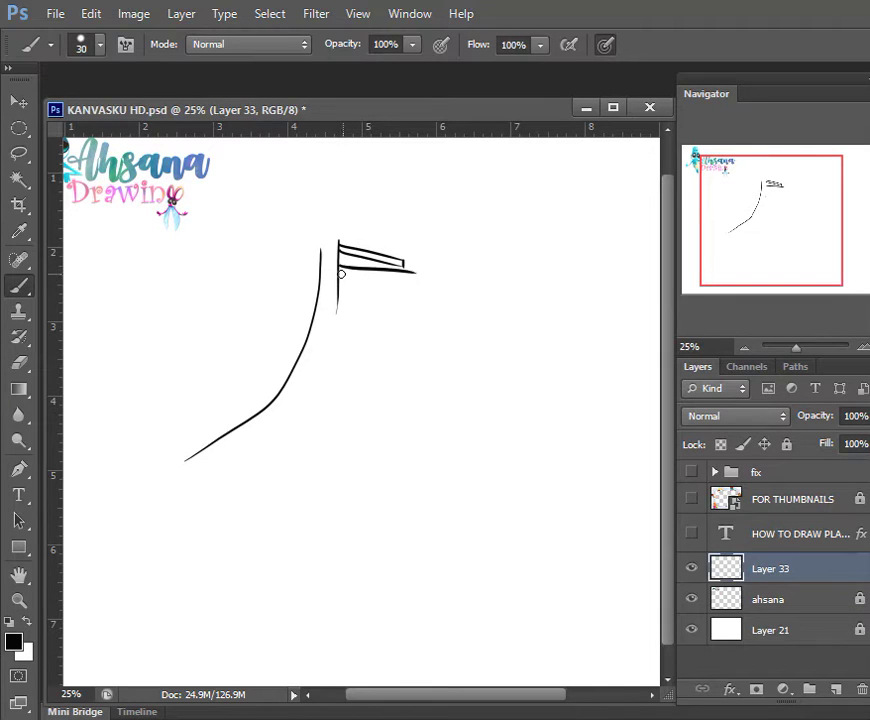
{"action": "left_click_drag", "start_coordinate": [341, 272], "coordinate": [423, 274]}
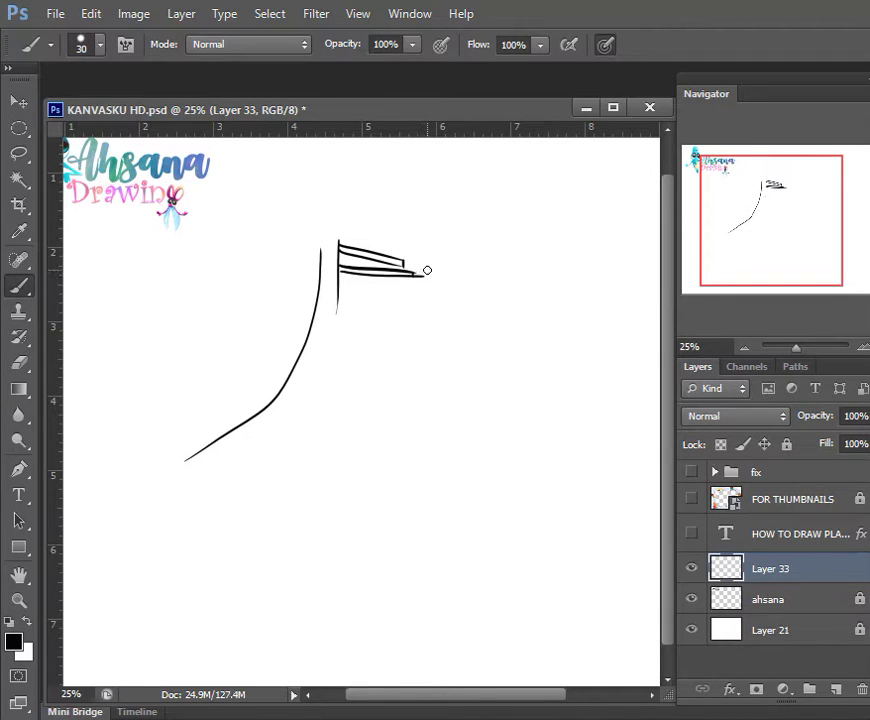
Add more step lines below the stack, ending with the bottom line of the upper steps.
{"action": "key", "text": "e"}
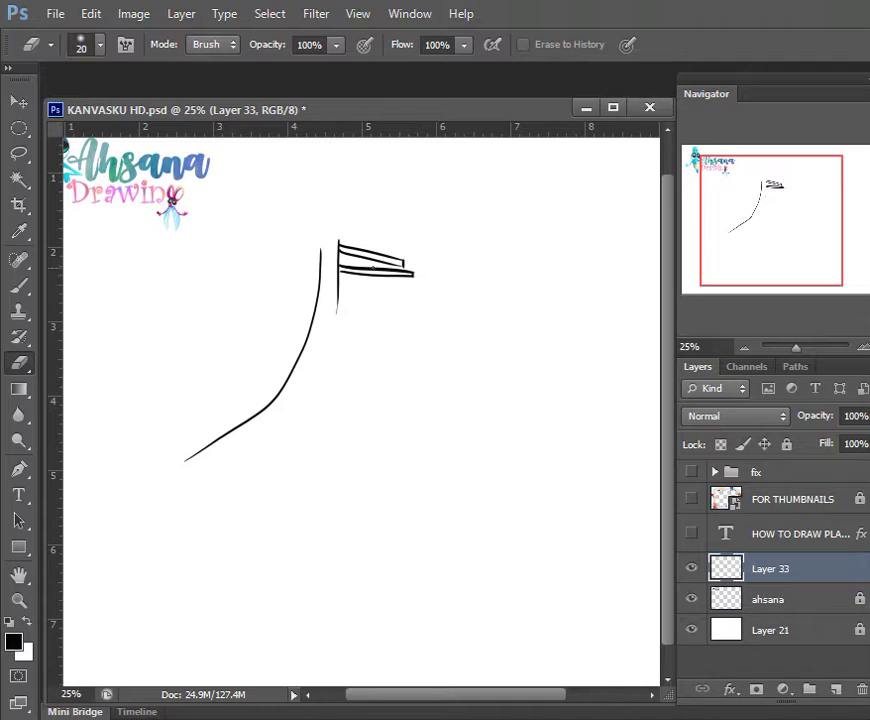
{"action": "key", "text": "b"}
{"action": "left_click_drag", "start_coordinate": [342, 286], "coordinate": [396, 288]}
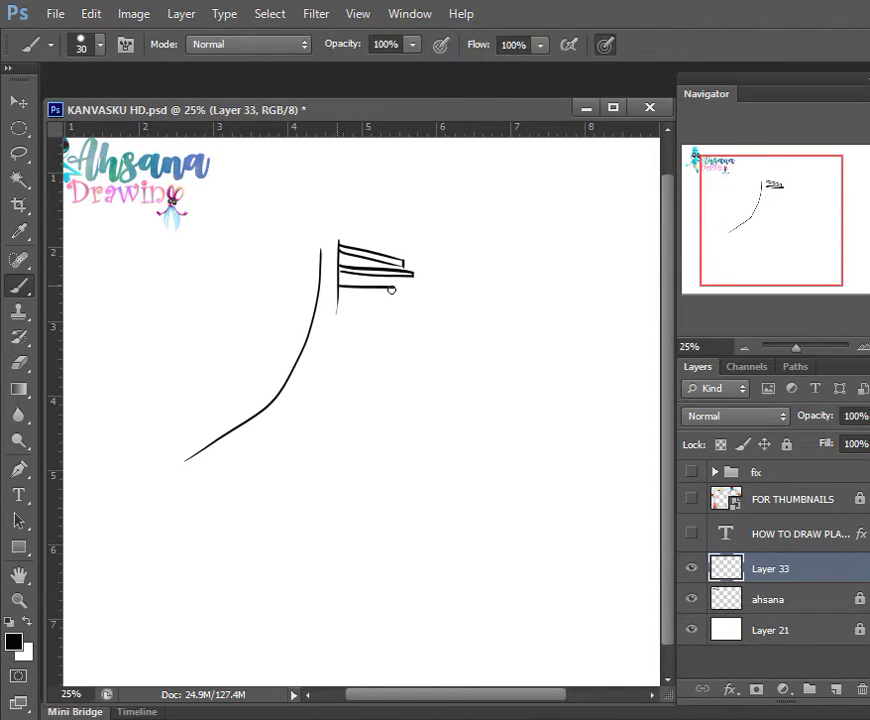
{"action": "left_click_drag", "start_coordinate": [342, 293], "coordinate": [413, 297]}
{"action": "key", "text": "ctrl+z"}
{"action": "left_click_drag", "start_coordinate": [342, 292], "coordinate": [406, 292]}
{"action": "left_click_drag", "start_coordinate": [341, 308], "coordinate": [420, 309]}
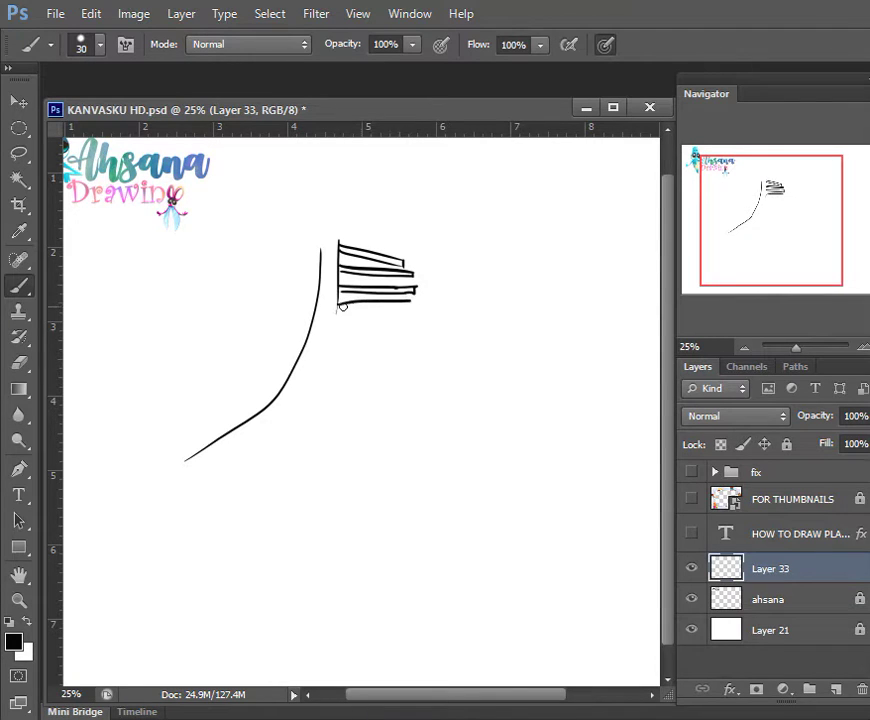
{"action": "key", "text": "ctrl+z"}
{"action": "left_click_drag", "start_coordinate": [343, 309], "coordinate": [418, 309]}
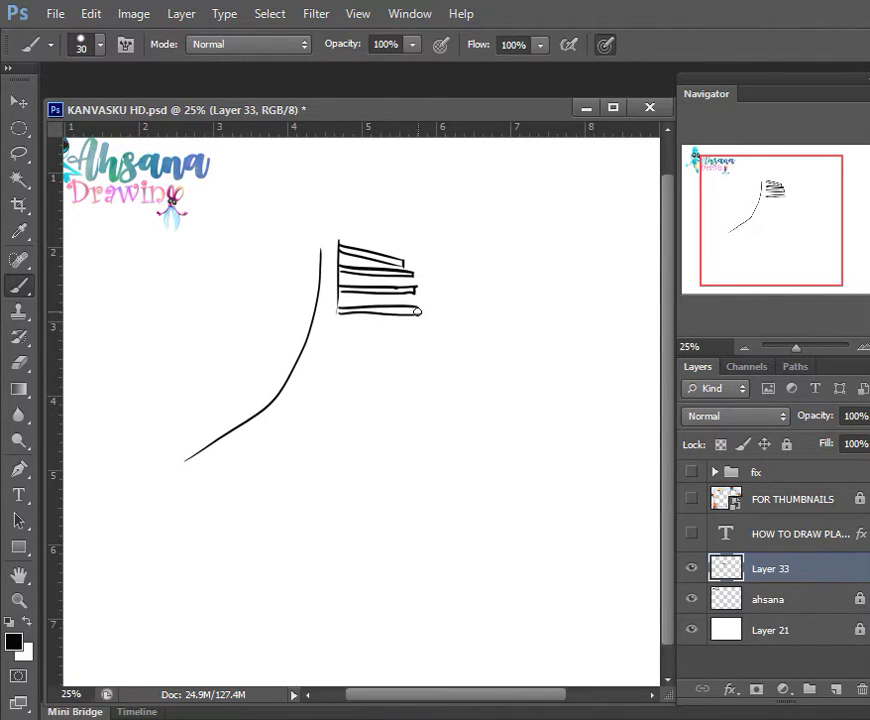
{"action": "left_click_drag", "start_coordinate": [337, 313], "coordinate": [417, 313]}
Draw the right edge of the upper steps, a long curve to the lower left, and a short arc.
{"action": "mouse_move", "coordinate": [405, 259]}
{"action": "left_mouse_down"}
{"action": "mouse_move", "coordinate": [418, 272]}
{"action": "mouse_move", "coordinate": [418, 399]}
{"action": "mouse_move", "coordinate": [229, 635]}
{"action": "left_mouse_up"}
{"action": "key", "text": "ctrl+z"}
{"action": "left_click_drag", "start_coordinate": [408, 421], "coordinate": [164, 590]}
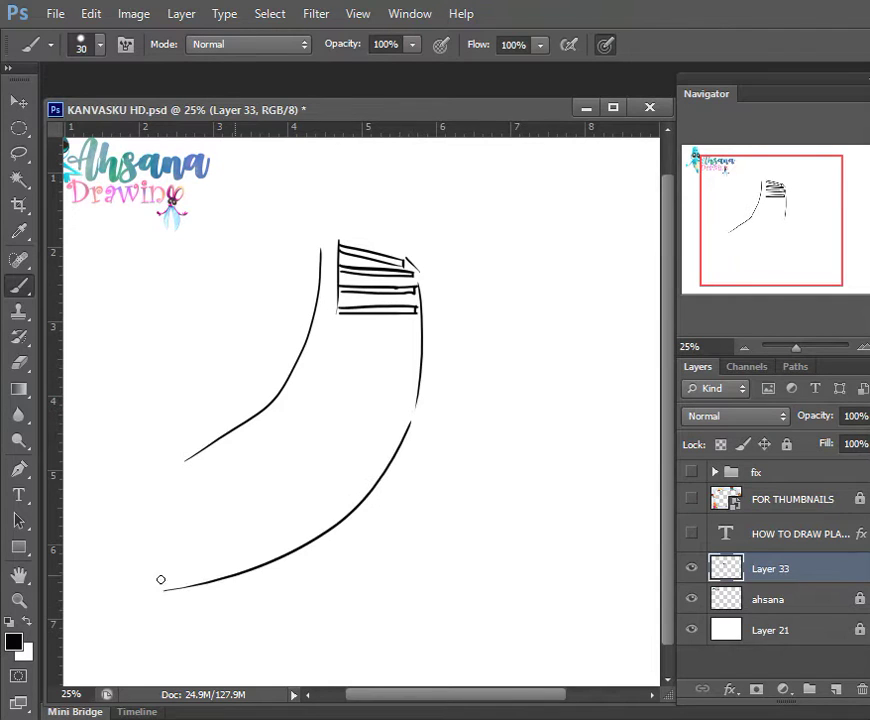
{"action": "mouse_move", "coordinate": [377, 231]}
{"action": "left_mouse_down"}
{"action": "mouse_move", "coordinate": [431, 251]}
{"action": "mouse_move", "coordinate": [452, 366]}
{"action": "mouse_move", "coordinate": [404, 542]}
{"action": "mouse_move", "coordinate": [357, 598]}
{"action": "left_mouse_up"}
{"action": "key", "text": "ctrl+z"}
Draw the outer curve sweeping down to the left plus a short line down the right side.
{"action": "left_click_drag", "start_coordinate": [450, 380], "coordinate": [263, 597]}
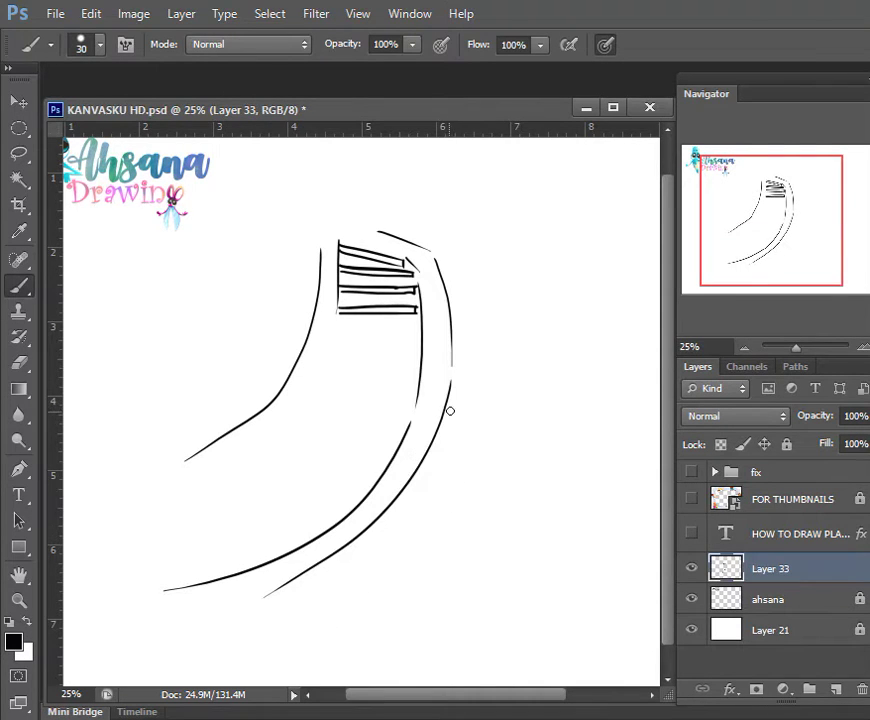
{"action": "key", "text": "ctrl+z"}
{"action": "left_click_drag", "start_coordinate": [449, 385], "coordinate": [380, 543]}
{"action": "key", "text": "ctrl+z"}
{"action": "left_click_drag", "start_coordinate": [447, 400], "coordinate": [285, 601]}
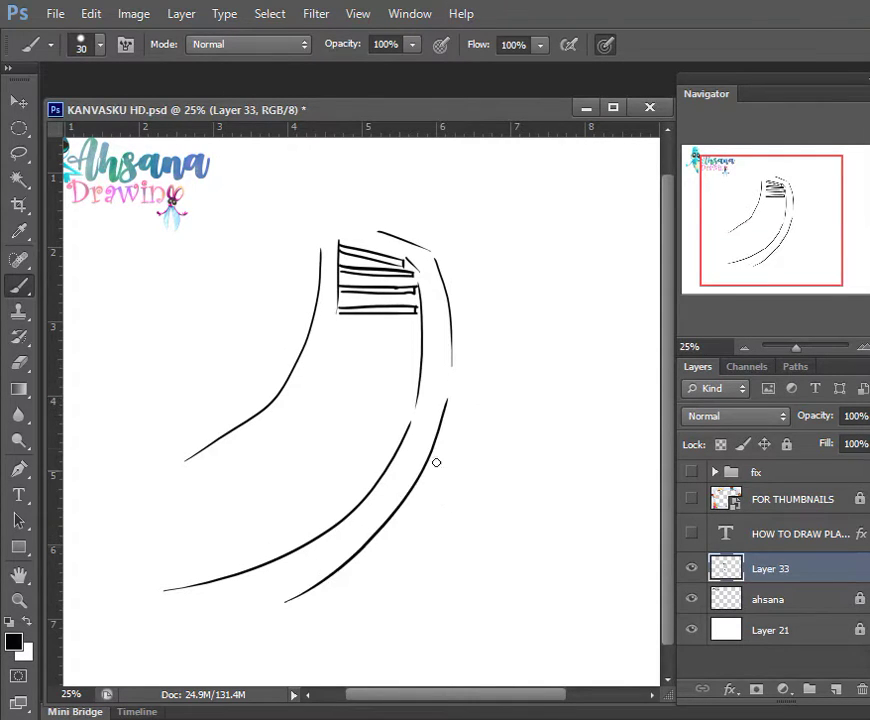
{"action": "left_click_drag", "start_coordinate": [452, 398], "coordinate": [440, 548]}
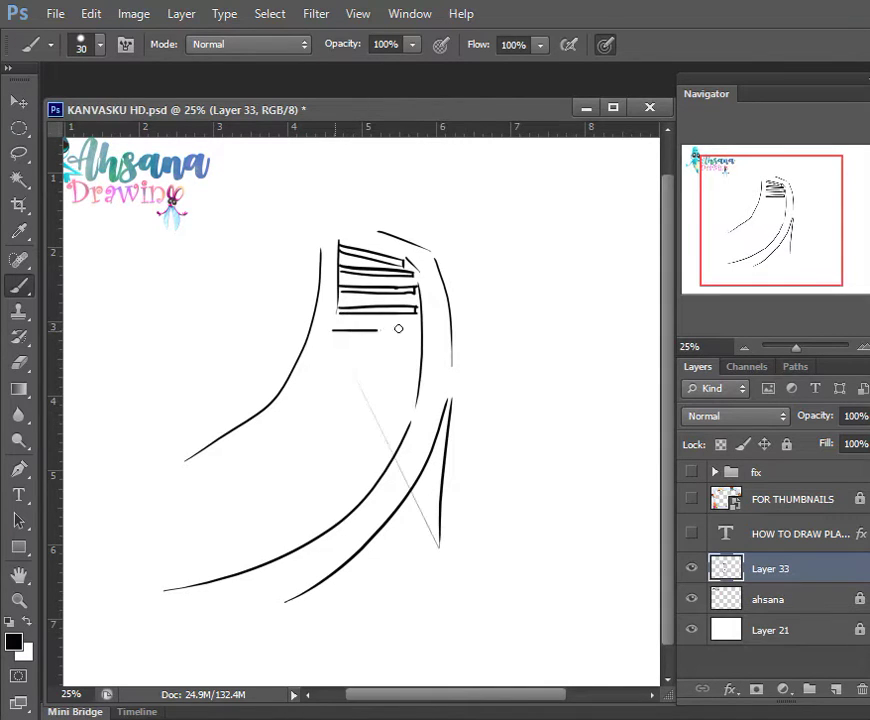
Draw the top and bottom edges of the next step box below the upper steps.
{"action": "left_click_drag", "start_coordinate": [332, 331], "coordinate": [420, 331]}
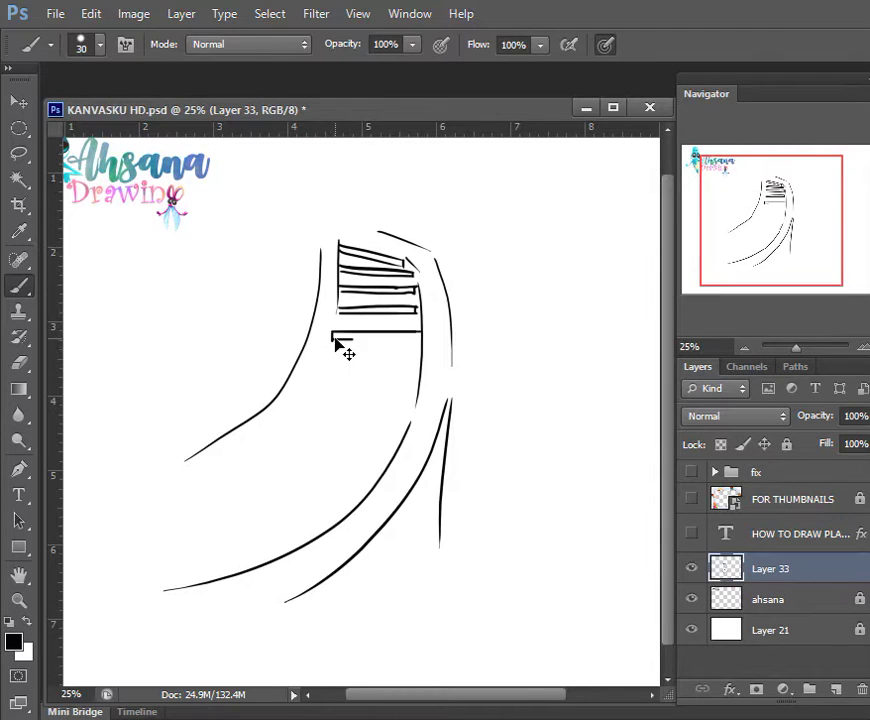
{"action": "key", "text": "ctrl+z"}
{"action": "left_click_drag", "start_coordinate": [334, 334], "coordinate": [408, 334]}
{"action": "key", "text": "ctrl+z"}
{"action": "left_click_drag", "start_coordinate": [332, 334], "coordinate": [418, 334]}
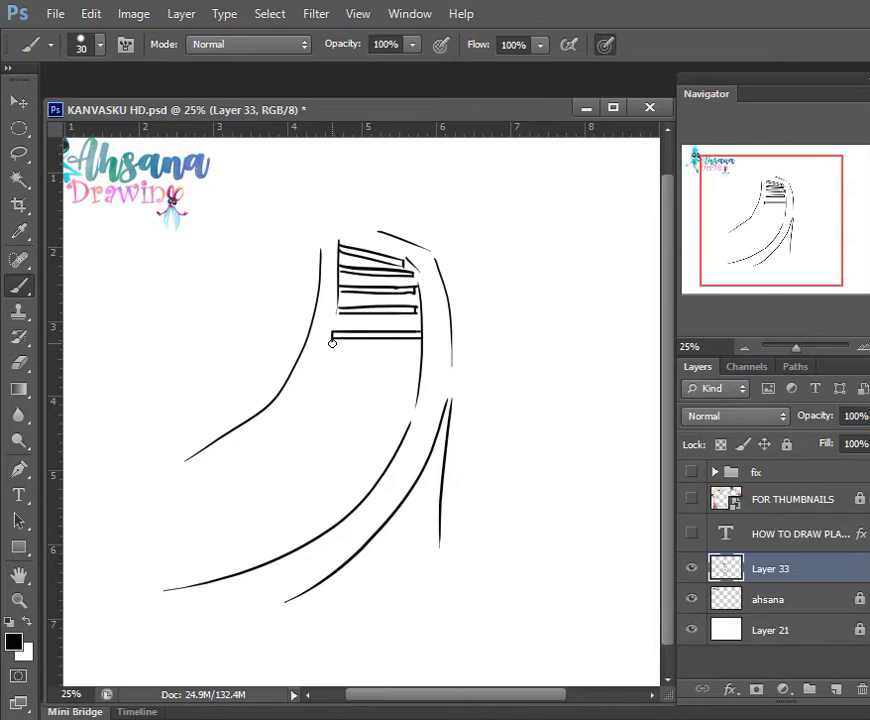
{"action": "left_click_drag", "start_coordinate": [338, 356], "coordinate": [418, 356]}
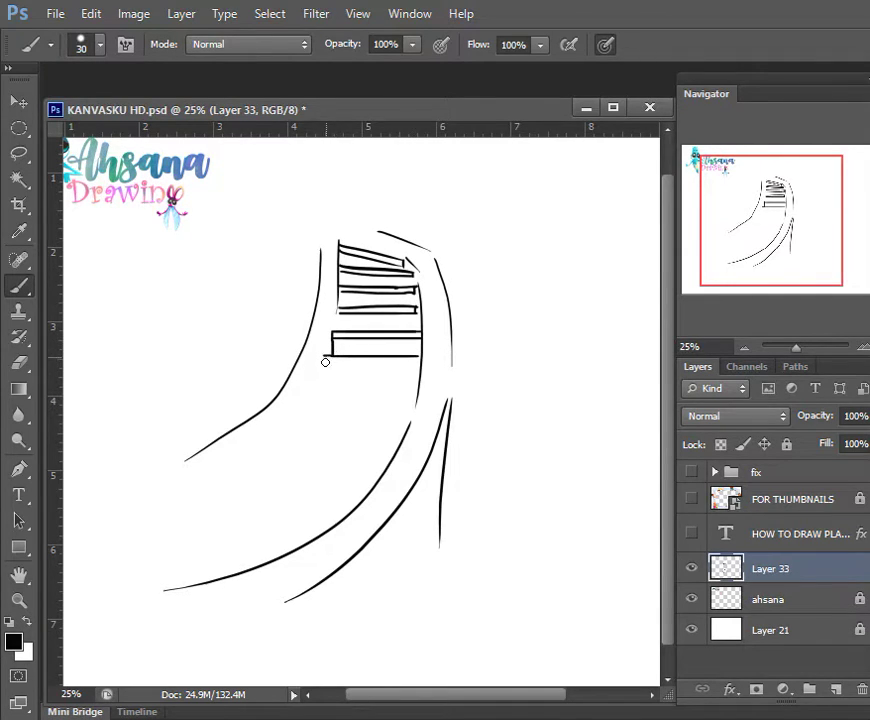
Add the next step's tread, riser, inner line and a straight bottom step line.
{"action": "mouse_move", "coordinate": [331, 355]}
{"action": "left_mouse_down"}
{"action": "mouse_move", "coordinate": [322, 381]}
{"action": "mouse_move", "coordinate": [403, 380]}
{"action": "left_mouse_up"}
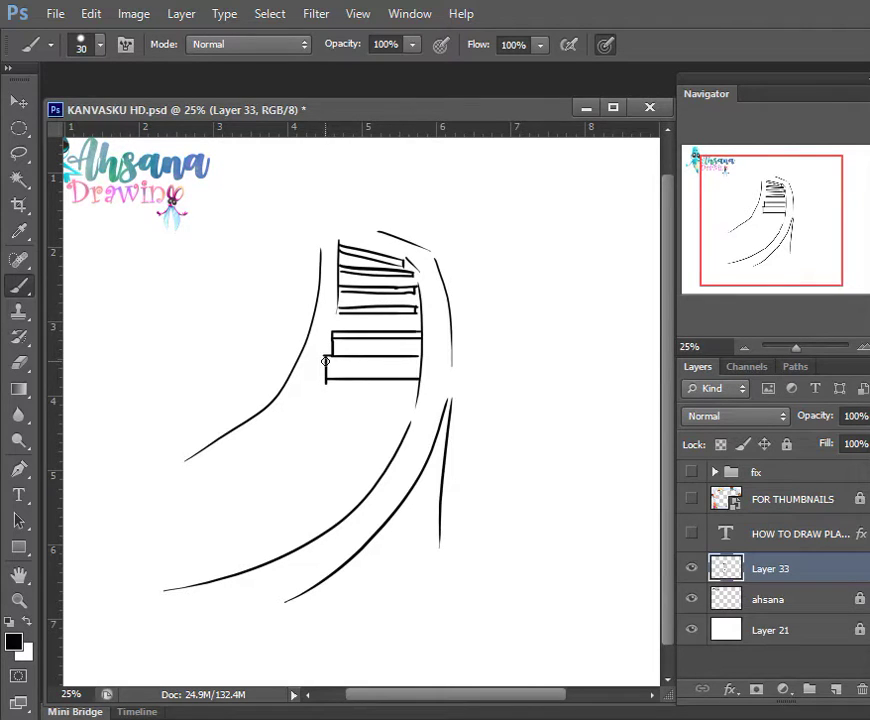
{"action": "left_click_drag", "start_coordinate": [325, 361], "coordinate": [403, 361]}
{"action": "key", "text": "ctrl+z"}
{"action": "left_click_drag", "start_coordinate": [333, 357], "coordinate": [412, 360]}
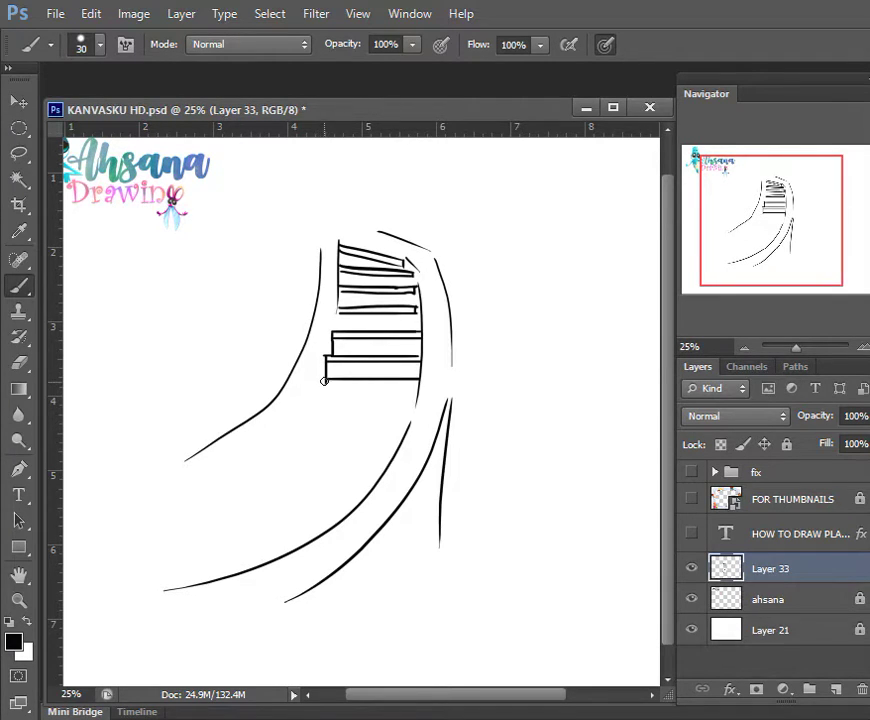
{"action": "mouse_move", "coordinate": [311, 382]}
{"action": "left_mouse_down"}
{"action": "mouse_move", "coordinate": [325, 381]}
{"action": "mouse_move", "coordinate": [311, 409]}
{"action": "mouse_move", "coordinate": [363, 386]}
{"action": "mouse_move", "coordinate": [404, 387]}
{"action": "left_mouse_up"}
{"action": "key", "text": "ctrl+z"}
{"action": "left_click_drag", "start_coordinate": [311, 382], "coordinate": [418, 381]}
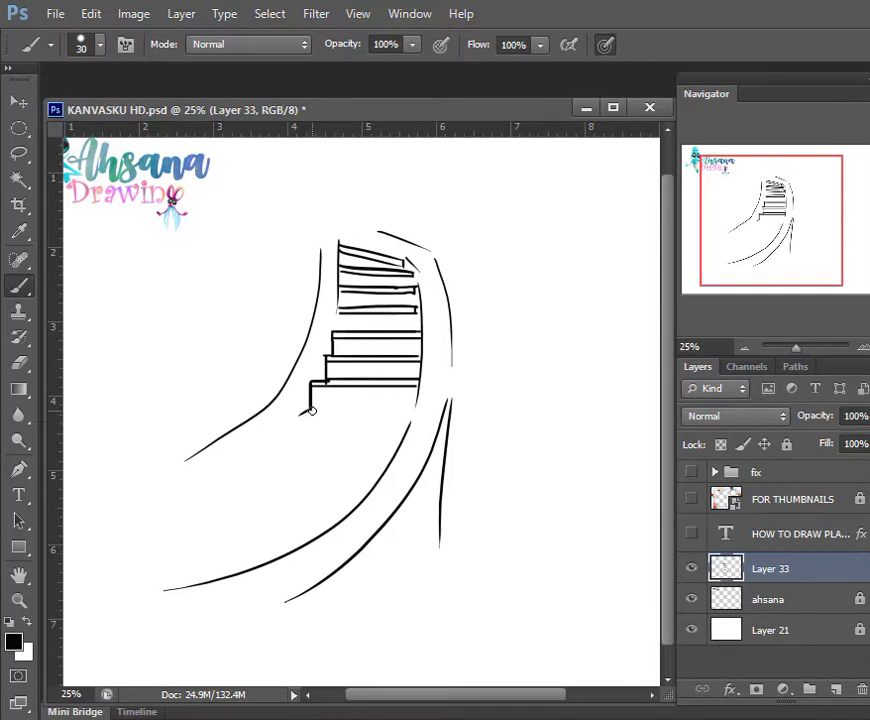
Draw the lower steps' tread lines and risers down toward the lower curve.
{"action": "left_click_drag", "start_coordinate": [311, 410], "coordinate": [418, 409]}
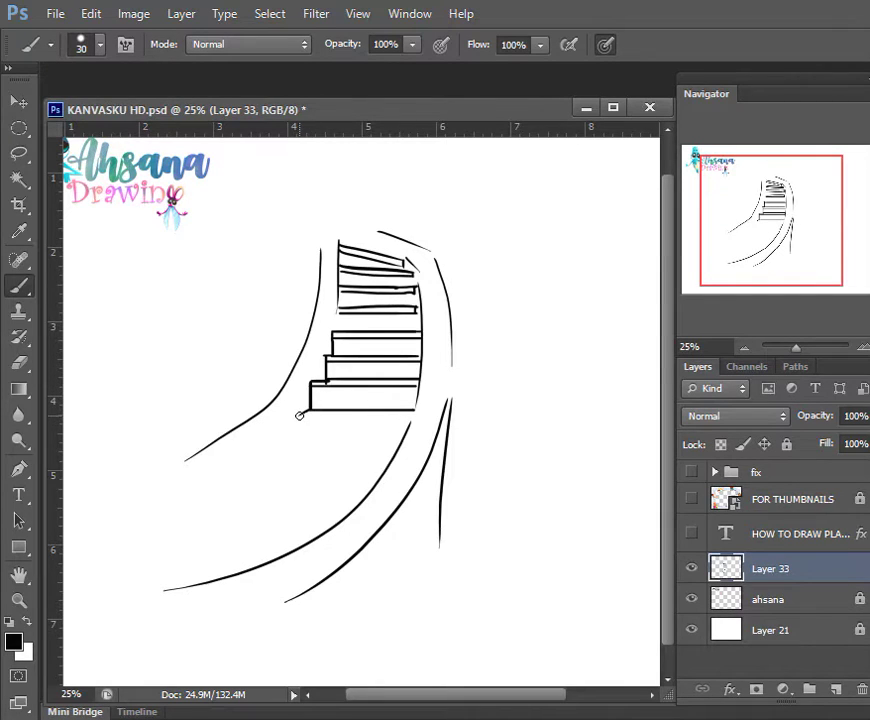
{"action": "left_click_drag", "start_coordinate": [299, 416], "coordinate": [411, 415]}
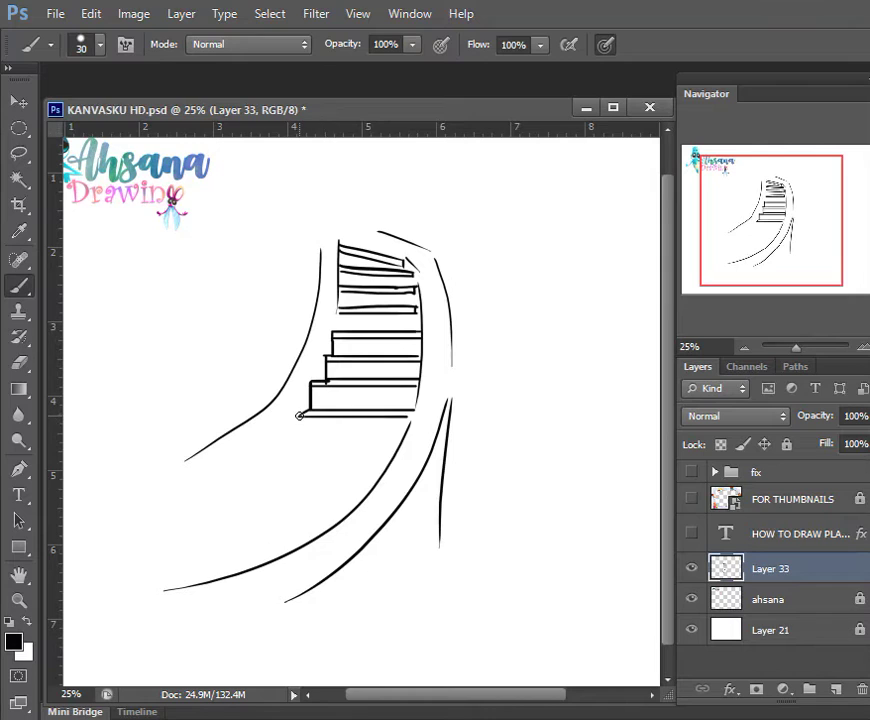
{"action": "left_click_drag", "start_coordinate": [299, 423], "coordinate": [412, 423]}
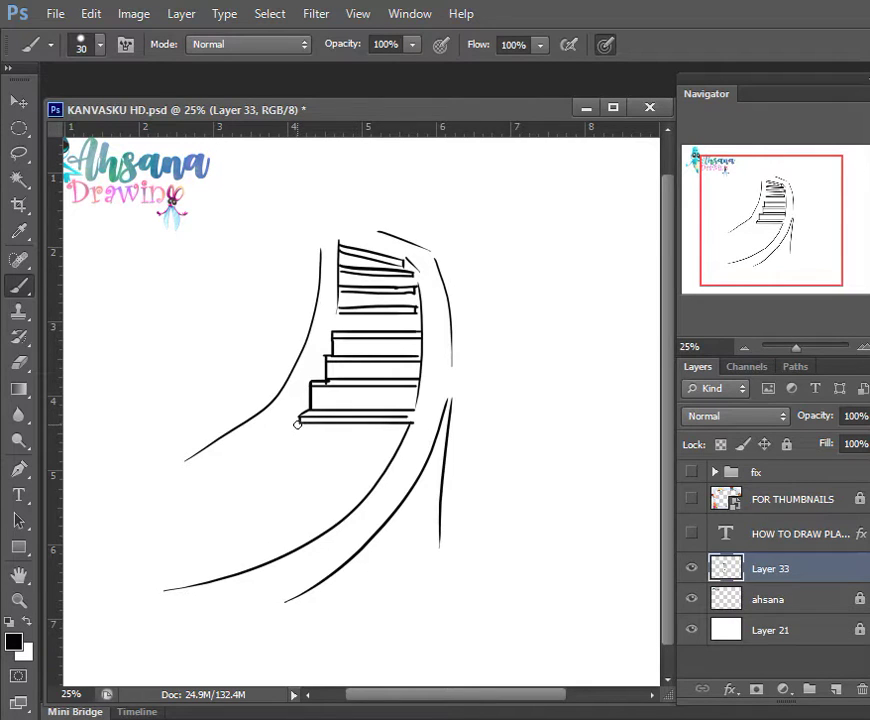
{"action": "mouse_move", "coordinate": [297, 424]}
{"action": "left_mouse_down"}
{"action": "mouse_move", "coordinate": [298, 441]}
{"action": "mouse_move", "coordinate": [393, 444]}
{"action": "left_mouse_up"}
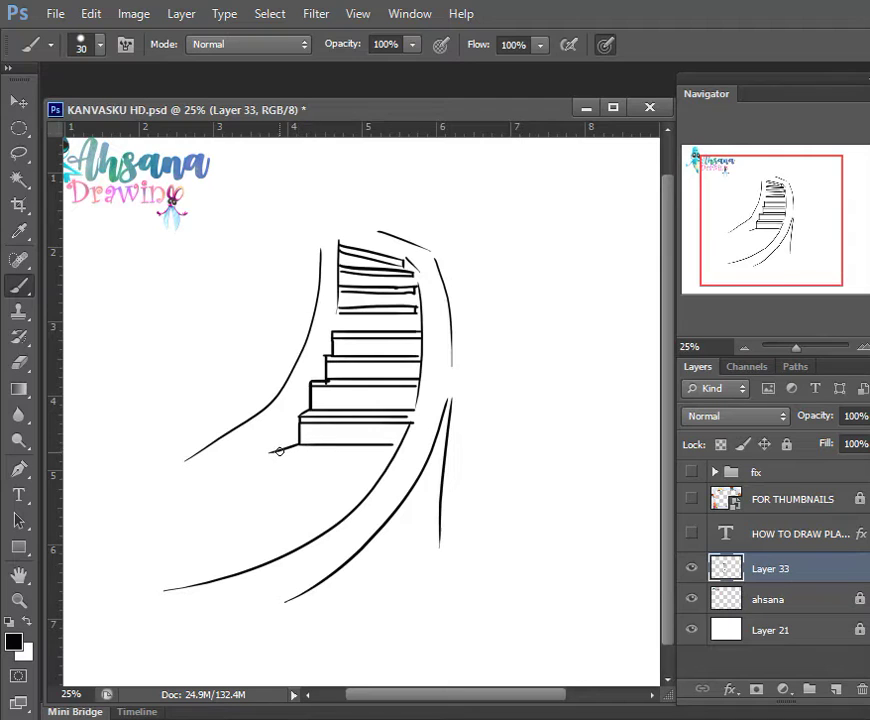
{"action": "left_click_drag", "start_coordinate": [274, 453], "coordinate": [393, 452]}
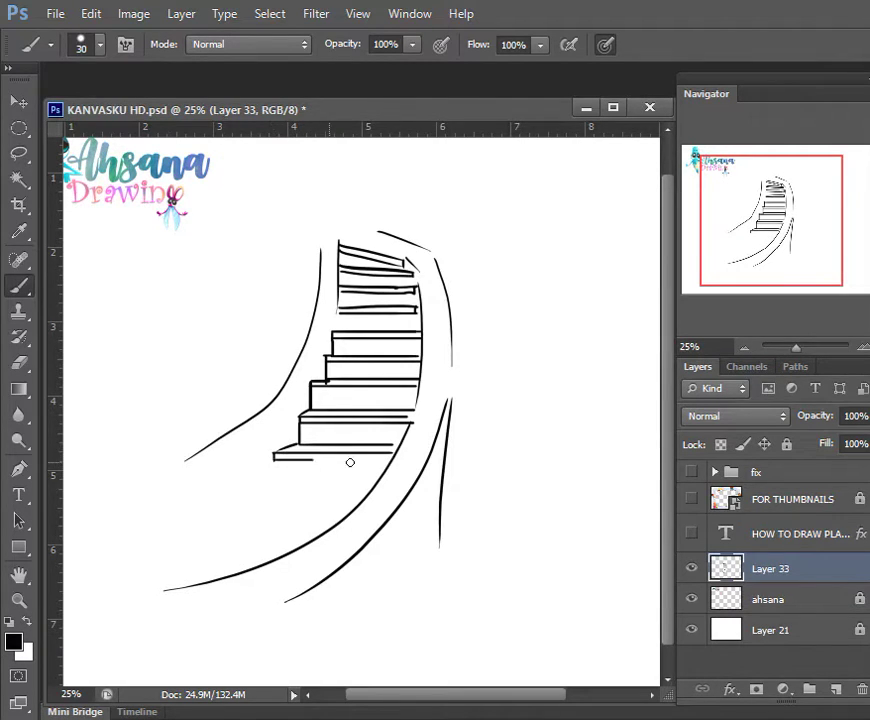
{"action": "mouse_move", "coordinate": [273, 453]}
{"action": "left_mouse_down"}
{"action": "mouse_move", "coordinate": [272, 491]}
{"action": "mouse_move", "coordinate": [346, 488]}
{"action": "left_mouse_up"}
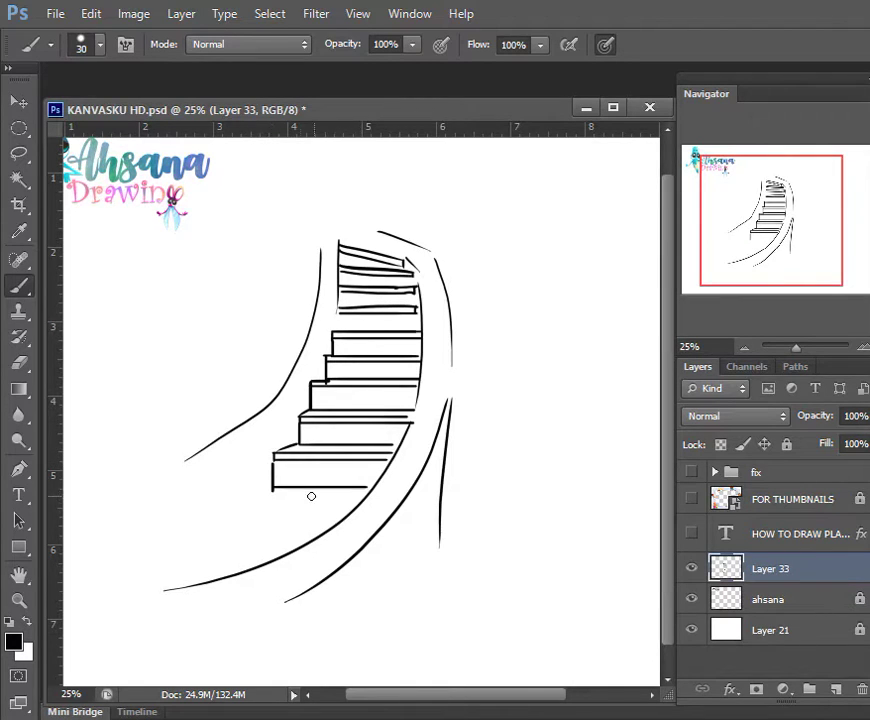
{"action": "key", "text": "ctrl+z"}
{"action": "left_click_drag", "start_coordinate": [272, 488], "coordinate": [361, 488]}
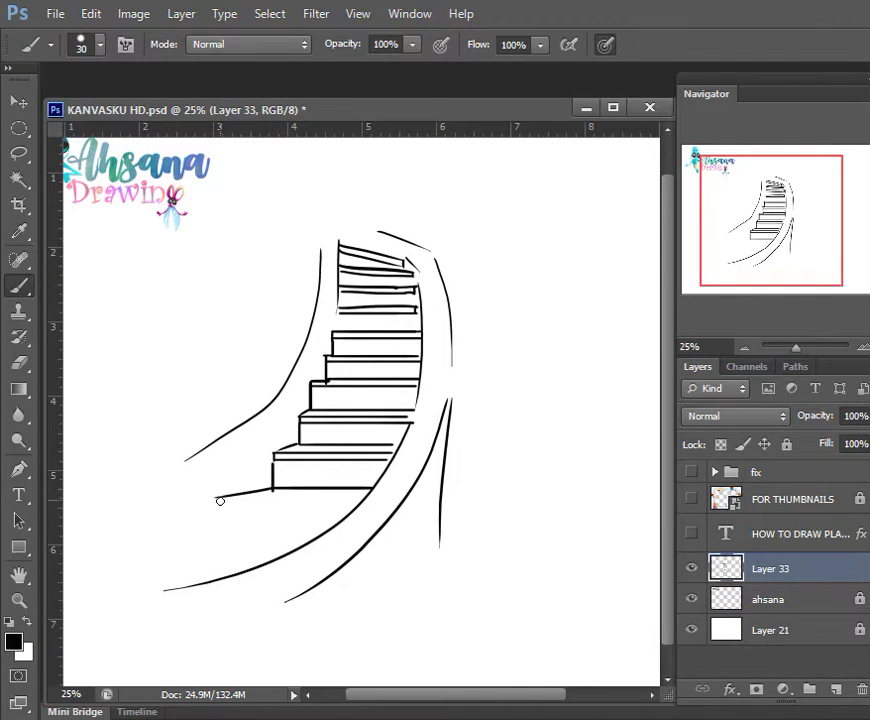
Add the lower-left slanted edge, a flat tread and the next step's riser.
{"action": "left_click_drag", "start_coordinate": [219, 502], "coordinate": [272, 488]}
{"action": "key", "text": "ctrl+z"}
{"action": "left_click_drag", "start_coordinate": [220, 503], "coordinate": [272, 488]}
{"action": "key", "text": "ctrl+z"}
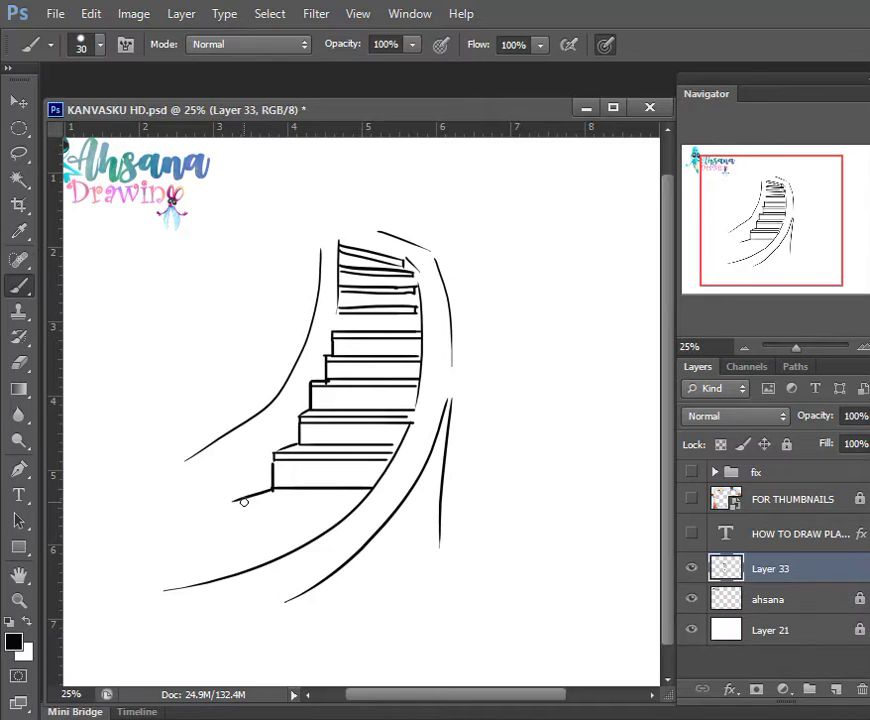
{"action": "left_click_drag", "start_coordinate": [233, 500], "coordinate": [275, 489]}
{"action": "key", "text": "ctrl+z"}
{"action": "mouse_move", "coordinate": [365, 498]}
{"action": "left_mouse_down"}
{"action": "mouse_move", "coordinate": [235, 504]}
{"action": "mouse_move", "coordinate": [362, 500]}
{"action": "left_mouse_up"}
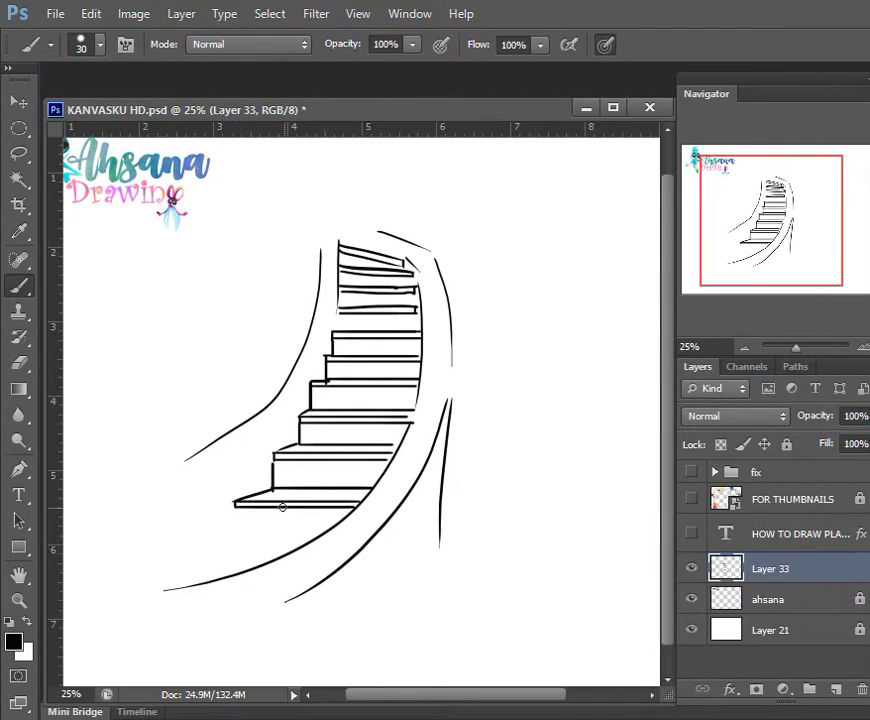
{"action": "mouse_move", "coordinate": [233, 502]}
{"action": "left_mouse_down"}
{"action": "mouse_move", "coordinate": [233, 532]}
{"action": "mouse_move", "coordinate": [315, 532]}
{"action": "mouse_move", "coordinate": [307, 510]}
{"action": "left_mouse_up"}
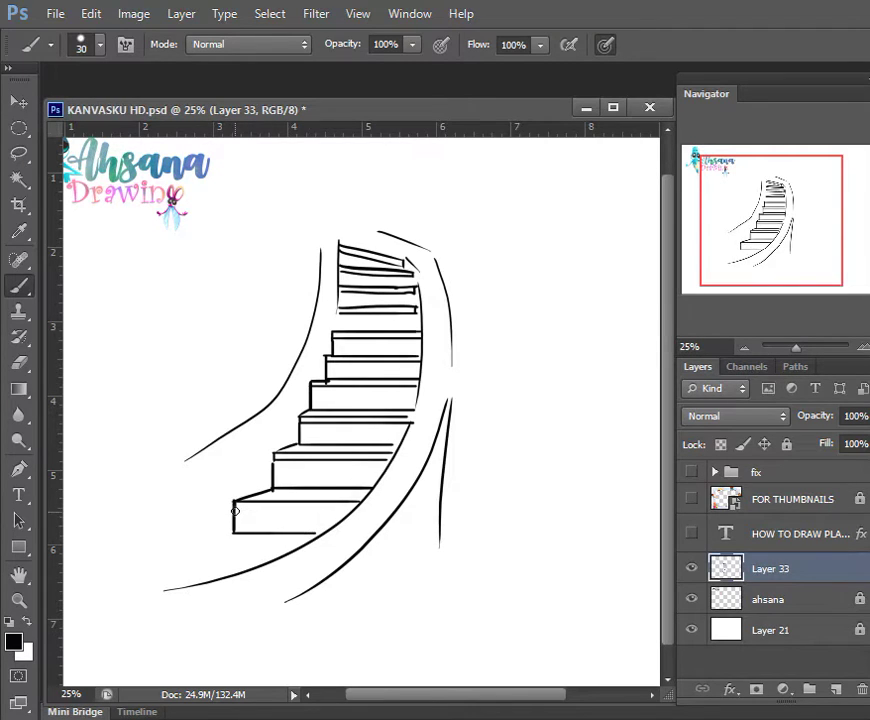
{"action": "key", "text": "ctrl+z"}
Draw the new bottom step's edges to the lower curve, then shift the drawing right and up.
{"action": "left_click_drag", "start_coordinate": [235, 535], "coordinate": [183, 542]}
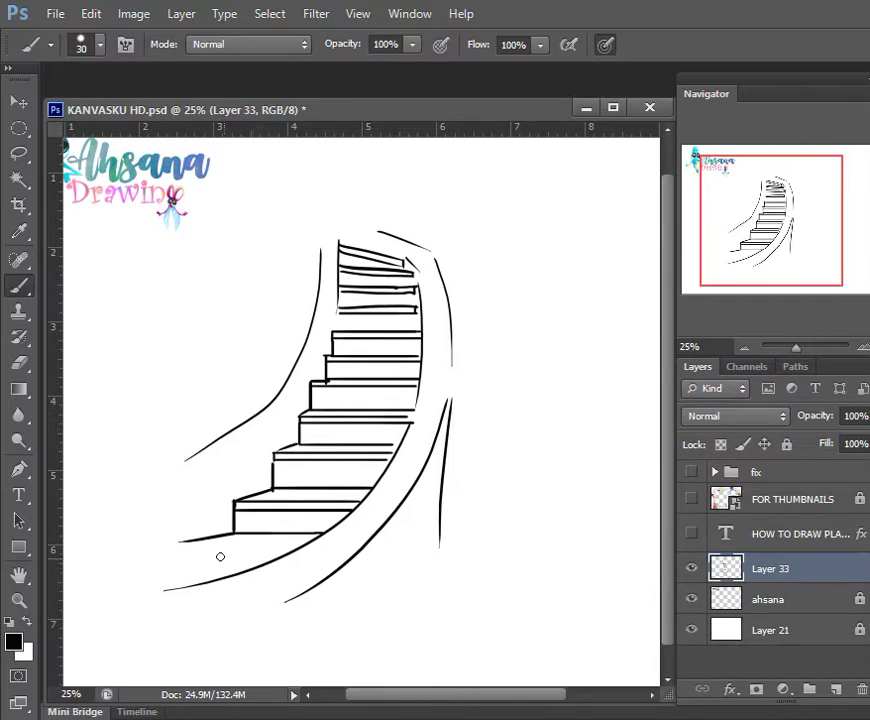
{"action": "left_click", "coordinate": [261, 565], "text": "shift"}
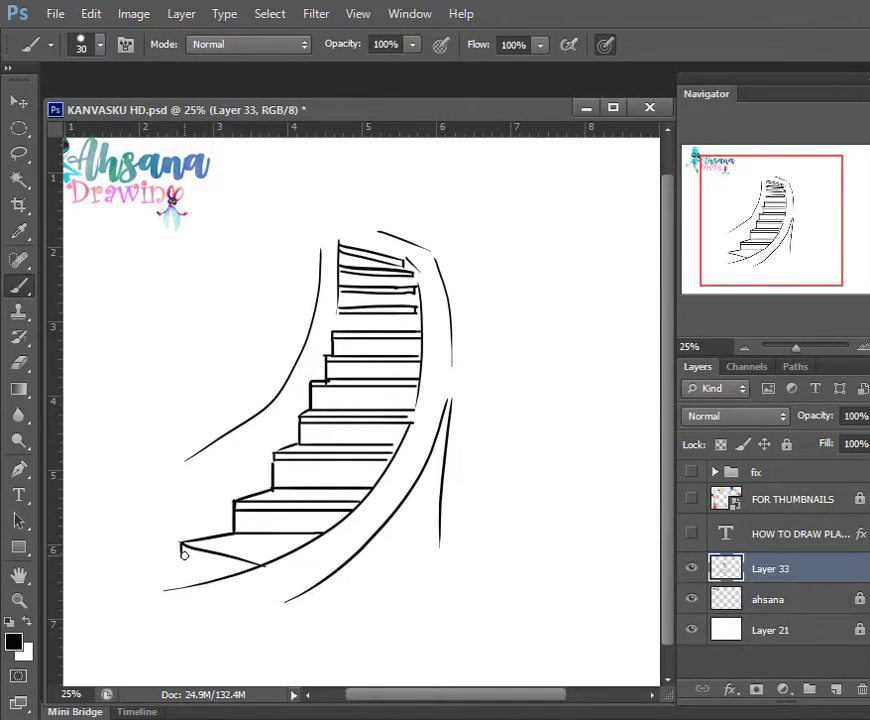
{"action": "left_click_drag", "start_coordinate": [184, 557], "coordinate": [241, 566]}
{"action": "mouse_move", "coordinate": [181, 556]}
{"action": "left_mouse_down"}
{"action": "mouse_move", "coordinate": [180, 586]}
{"action": "mouse_move", "coordinate": [149, 591]}
{"action": "left_mouse_up"}
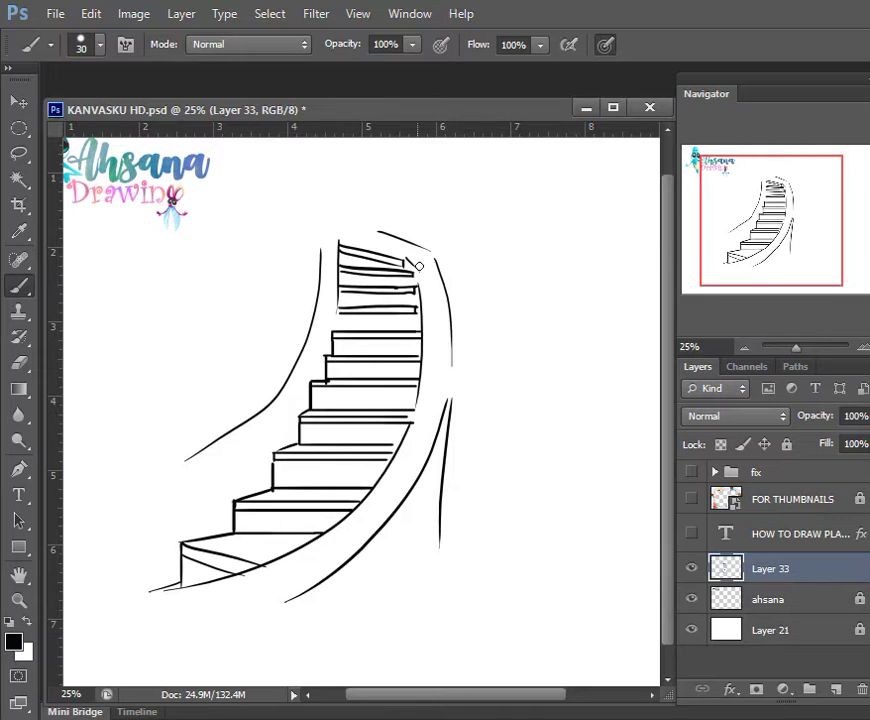
{"action": "key", "text": "v"}
{"action": "left_click_drag", "start_coordinate": [357, 445], "coordinate": [391, 431]}
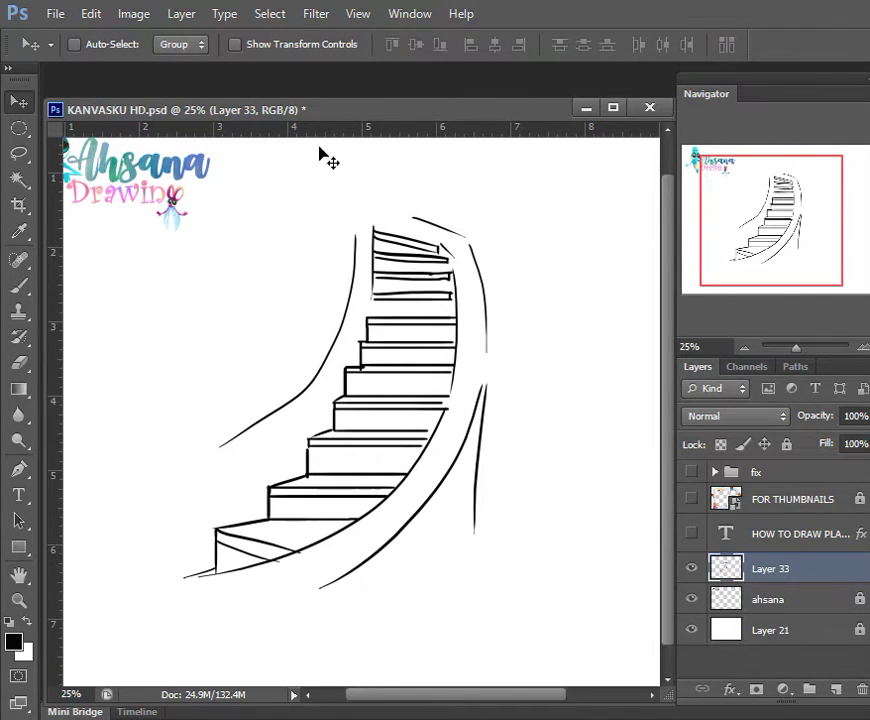
Add short dashes, accent marks and squiggles along the stair edges and middle risers.
{"action": "key", "text": "b"}
{"action": "left_click_drag", "start_coordinate": [357, 325], "coordinate": [351, 342]}
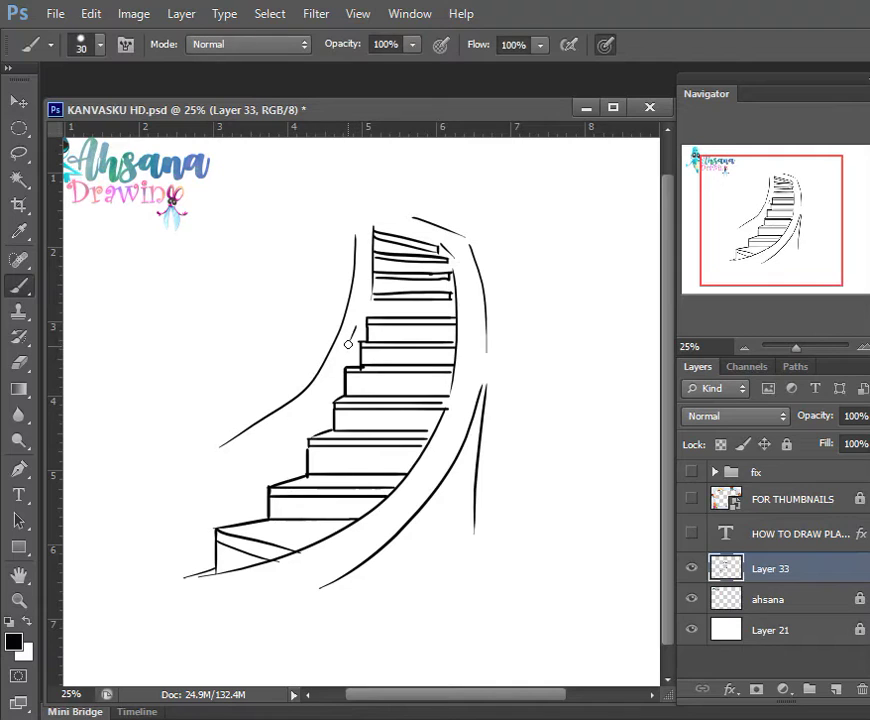
{"action": "left_click_drag", "start_coordinate": [304, 403], "coordinate": [310, 398]}
{"action": "left_click_drag", "start_coordinate": [282, 432], "coordinate": [245, 450]}
{"action": "left_click_drag", "start_coordinate": [222, 498], "coordinate": [211, 500]}
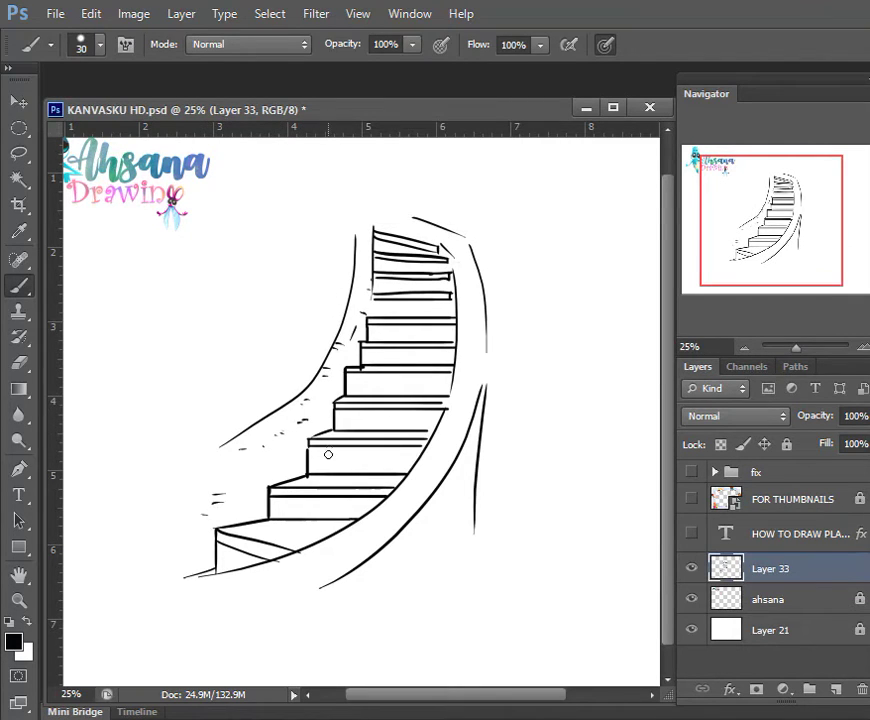
{"action": "mouse_move", "coordinate": [331, 450]}
{"action": "left_mouse_down"}
{"action": "mouse_move", "coordinate": [332, 462]}
{"action": "mouse_move", "coordinate": [385, 463]}
{"action": "left_mouse_up"}
{"action": "left_click_drag", "start_coordinate": [392, 466], "coordinate": [397, 468]}
{"action": "left_click_drag", "start_coordinate": [325, 452], "coordinate": [330, 460]}
{"action": "left_click_drag", "start_coordinate": [338, 406], "coordinate": [342, 424]}
Hatch the lower risers, lower curve, right railing and top step before switching to the Eraser.
{"action": "left_click_drag", "start_coordinate": [279, 497], "coordinate": [280, 506]}
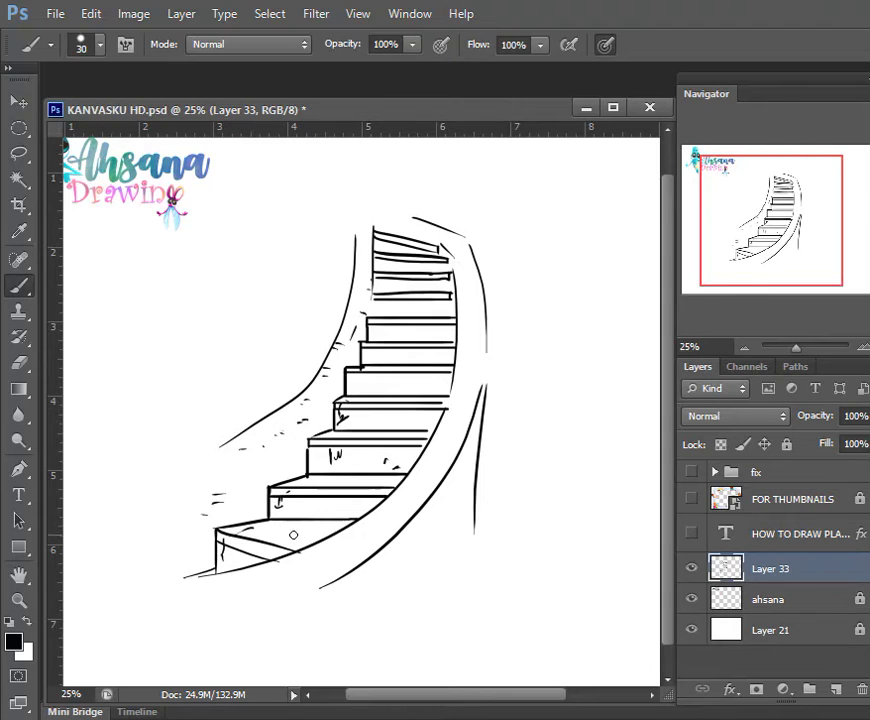
{"action": "mouse_move", "coordinate": [232, 556]}
{"action": "left_mouse_down"}
{"action": "mouse_move", "coordinate": [224, 574]}
{"action": "mouse_move", "coordinate": [234, 576]}
{"action": "left_mouse_up"}
{"action": "mouse_move", "coordinate": [291, 496]}
{"action": "left_mouse_down"}
{"action": "mouse_move", "coordinate": [280, 513]}
{"action": "mouse_move", "coordinate": [292, 514]}
{"action": "left_mouse_up"}
{"action": "left_click_drag", "start_coordinate": [319, 456], "coordinate": [311, 472]}
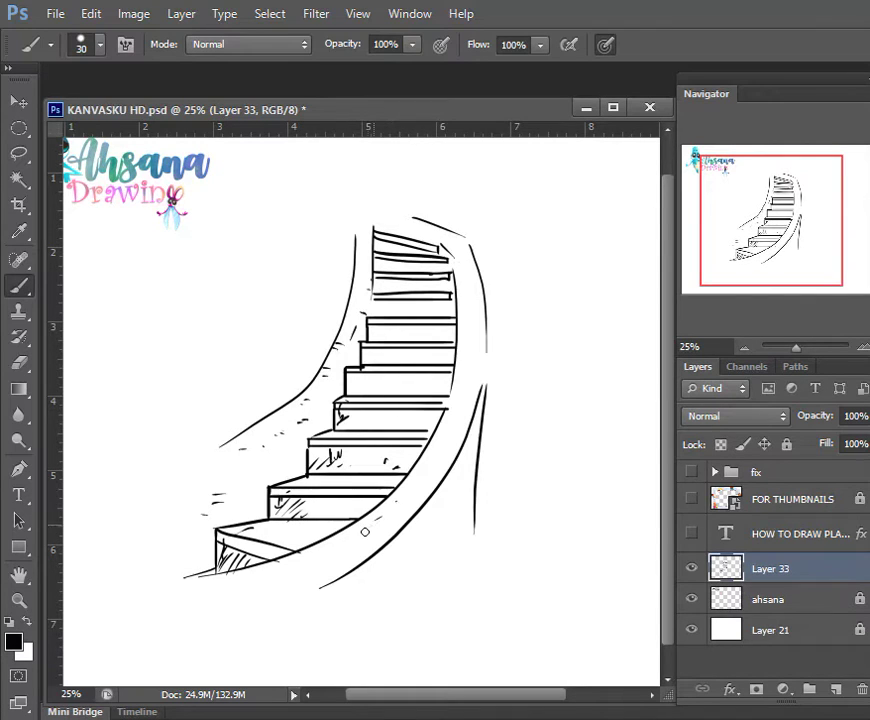
{"action": "left_click_drag", "start_coordinate": [311, 554], "coordinate": [303, 566]}
{"action": "left_click_drag", "start_coordinate": [222, 578], "coordinate": [230, 580]}
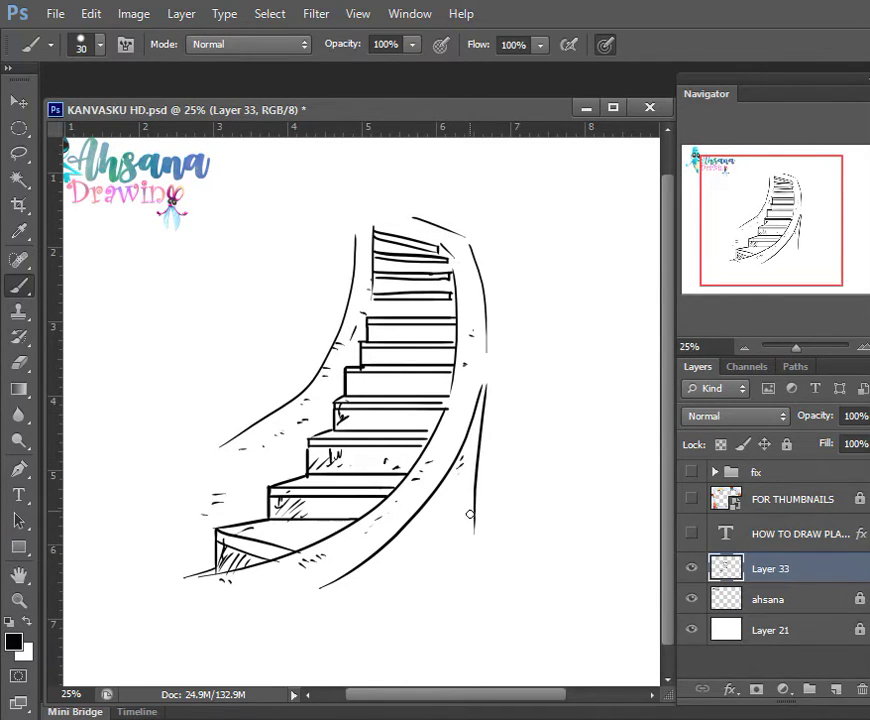
{"action": "left_click_drag", "start_coordinate": [470, 514], "coordinate": [465, 523]}
{"action": "mouse_move", "coordinate": [444, 250]}
{"action": "left_mouse_down"}
{"action": "mouse_move", "coordinate": [436, 240]}
{"action": "mouse_move", "coordinate": [444, 233]}
{"action": "left_mouse_up"}
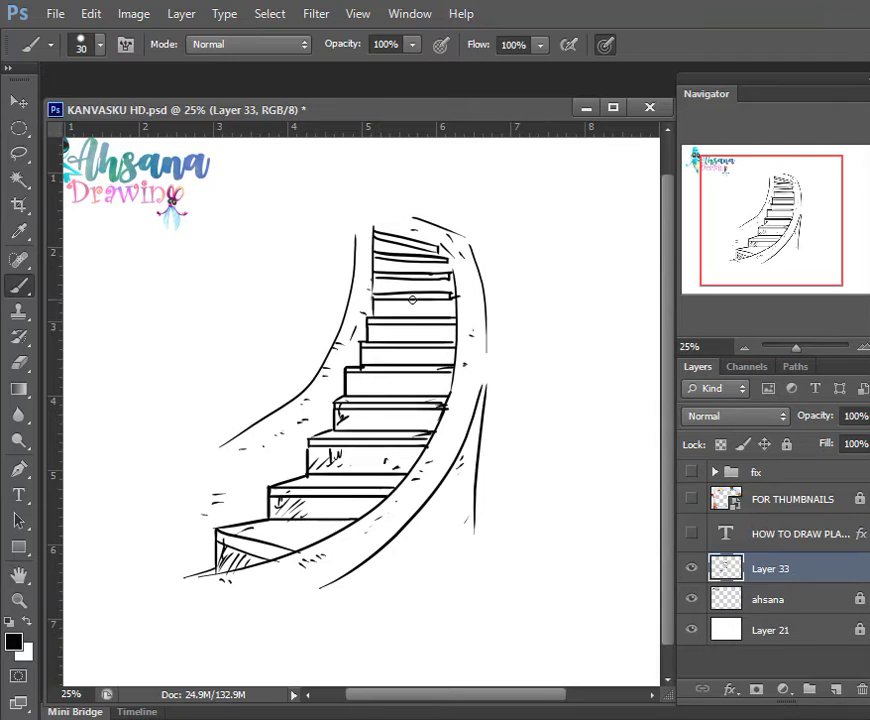
{"action": "key", "text": "e"}
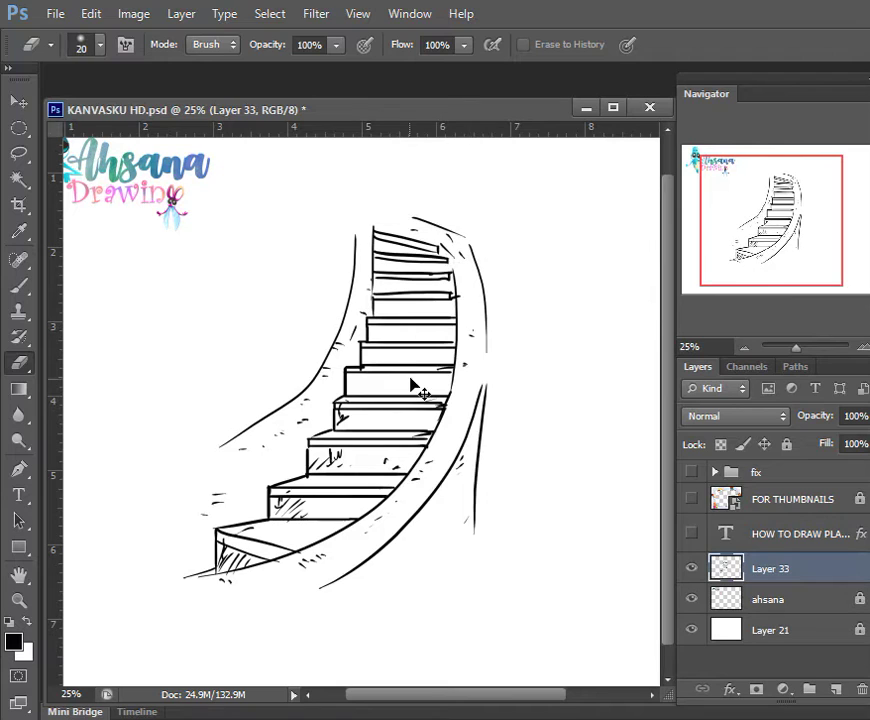
Save the drawing and sample a pale pink with the Eyedropper.
{"action": "key", "text": "ctrl+s"}
{"action": "key", "text": "i"}
{"action": "key", "text": "b"}
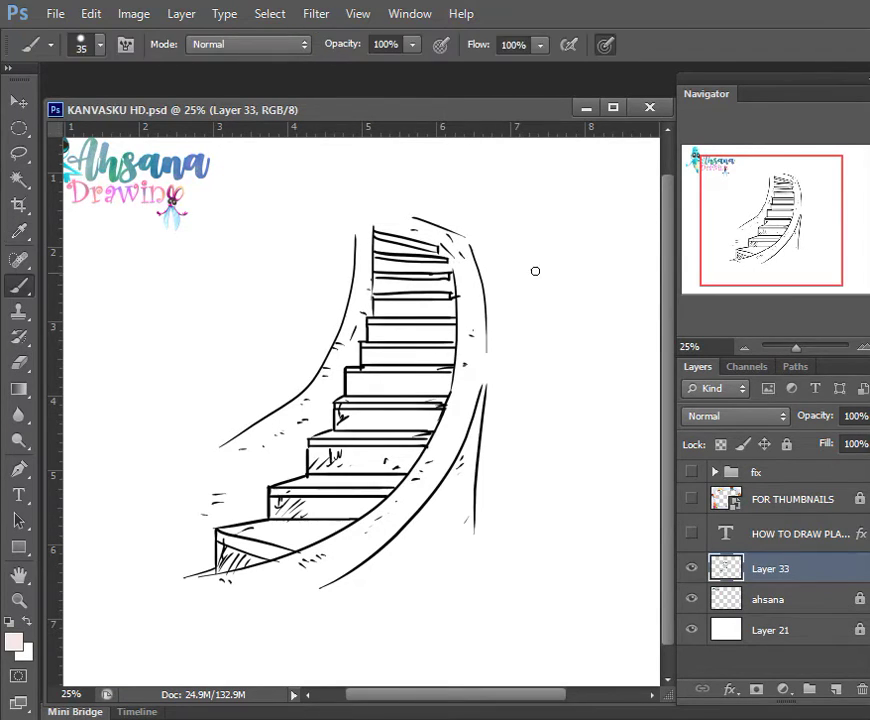
Test the slightly smaller pale pink brush, then add new empty Layer 34 at the ahsana layer.
{"action": "key", "text": "bracketleft"}
{"action": "left_click_drag", "start_coordinate": [378, 240], "coordinate": [412, 250]}
{"action": "left_click", "coordinate": [815, 598]}
{"action": "left_click", "coordinate": [835, 690]}
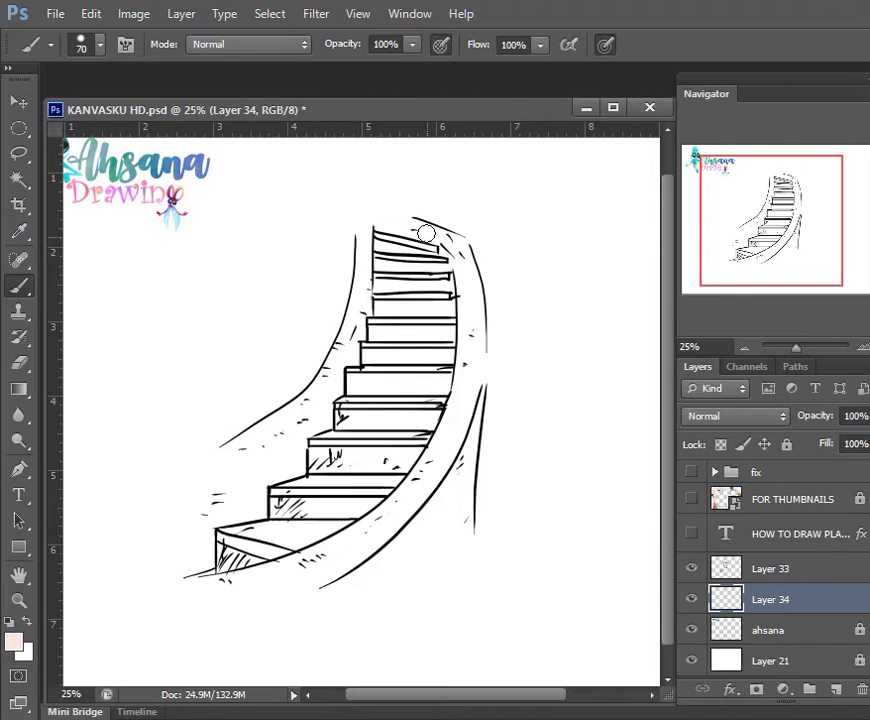
With a 100 px brush, shade the top step, the stairs' left edge, lowest and middle steps pink.
{"action": "key", "text": "bracketright"}
{"action": "key", "text": "bracketright"}
{"action": "key", "text": "bracketright"}
{"action": "left_click_drag", "start_coordinate": [378, 236], "coordinate": [437, 243]}
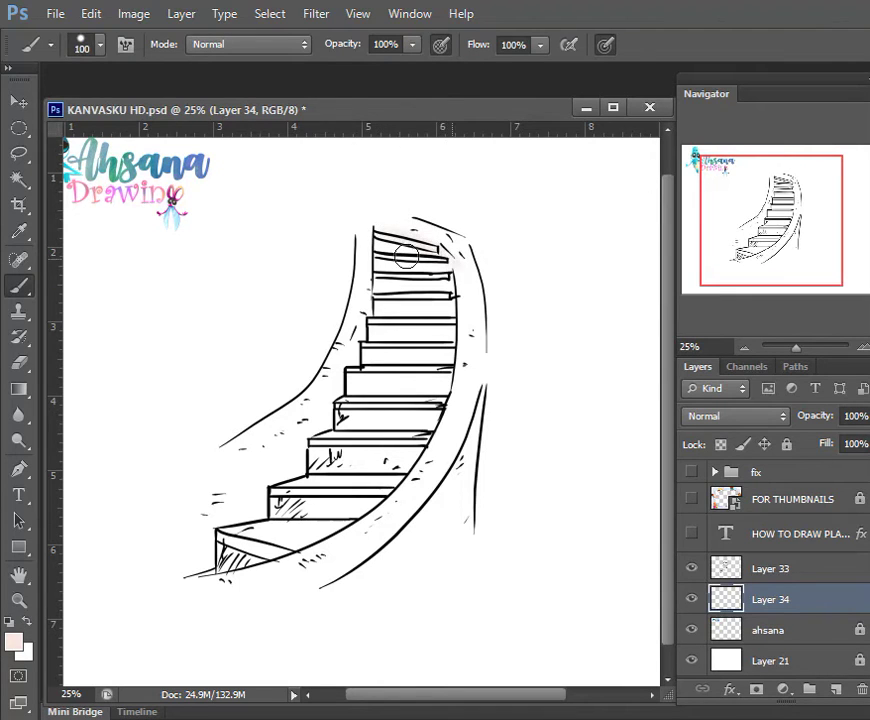
{"action": "mouse_move", "coordinate": [383, 264]}
{"action": "left_mouse_down"}
{"action": "mouse_move", "coordinate": [321, 437]}
{"action": "mouse_move", "coordinate": [282, 449]}
{"action": "mouse_move", "coordinate": [260, 500]}
{"action": "mouse_move", "coordinate": [206, 528]}
{"action": "mouse_move", "coordinate": [241, 532]}
{"action": "mouse_move", "coordinate": [291, 509]}
{"action": "mouse_move", "coordinate": [268, 500]}
{"action": "left_mouse_up"}
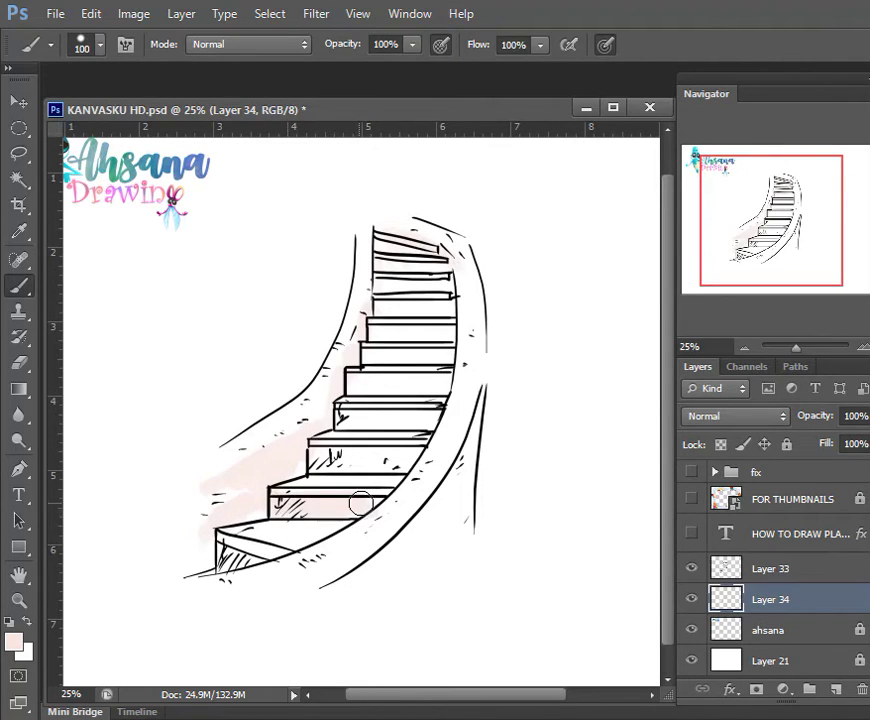
{"action": "left_click_drag", "start_coordinate": [258, 560], "coordinate": [219, 566]}
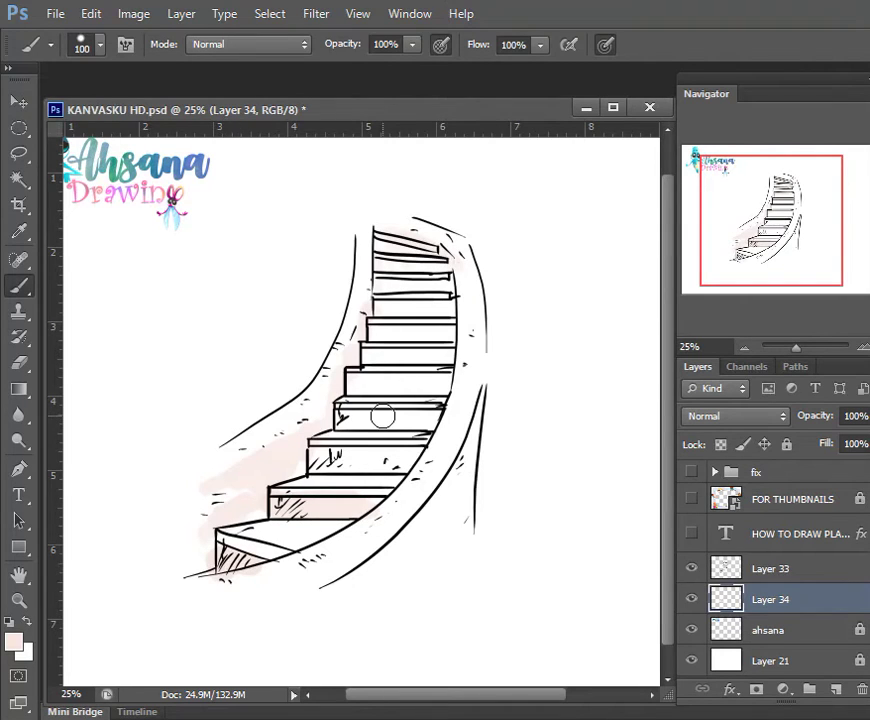
{"action": "mouse_move", "coordinate": [383, 414]}
{"action": "left_mouse_down"}
{"action": "mouse_move", "coordinate": [363, 416]}
{"action": "mouse_move", "coordinate": [433, 415]}
{"action": "mouse_move", "coordinate": [355, 509]}
{"action": "left_mouse_up"}
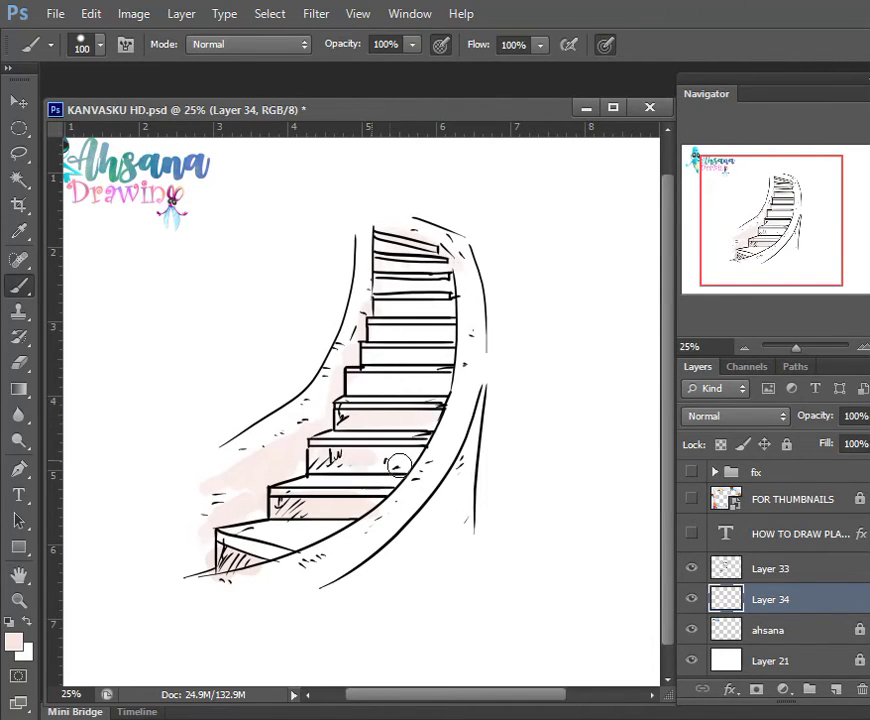
Shade another step and the right railing and lower curve in pale pink.
{"action": "mouse_move", "coordinate": [418, 387]}
{"action": "left_mouse_down"}
{"action": "mouse_move", "coordinate": [435, 272]}
{"action": "mouse_move", "coordinate": [425, 249]}
{"action": "mouse_move", "coordinate": [391, 236]}
{"action": "mouse_move", "coordinate": [398, 233]}
{"action": "mouse_move", "coordinate": [370, 295]}
{"action": "mouse_move", "coordinate": [373, 312]}
{"action": "left_mouse_up"}
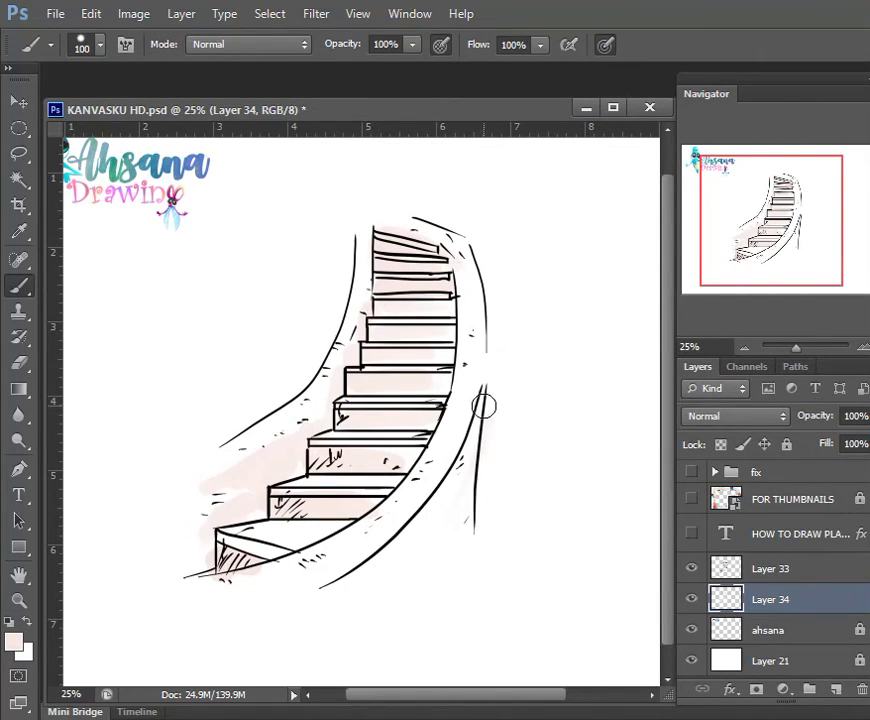
{"action": "mouse_move", "coordinate": [482, 397]}
{"action": "left_mouse_down"}
{"action": "mouse_move", "coordinate": [441, 503]}
{"action": "mouse_move", "coordinate": [315, 614]}
{"action": "left_mouse_up"}
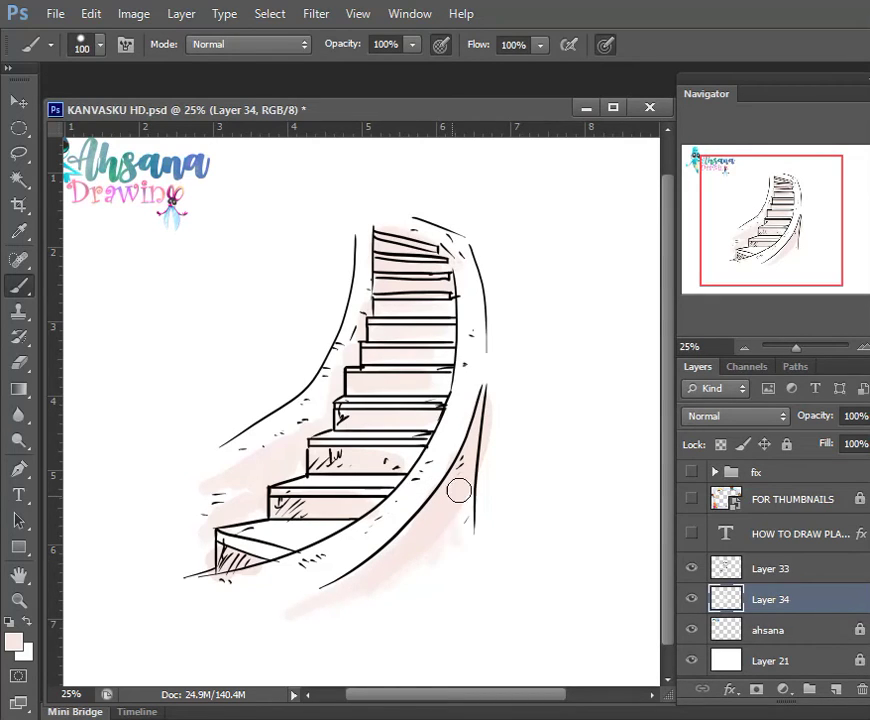
{"action": "left_click_drag", "start_coordinate": [458, 491], "coordinate": [465, 468]}
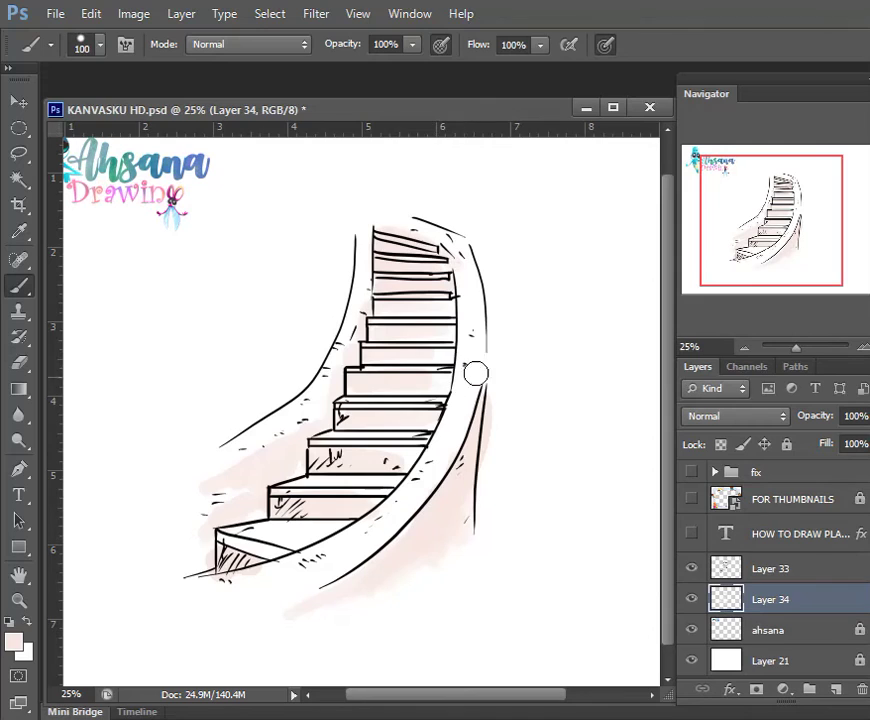
{"action": "left_click_drag", "start_coordinate": [474, 369], "coordinate": [492, 422]}
{"action": "key", "text": "e"}
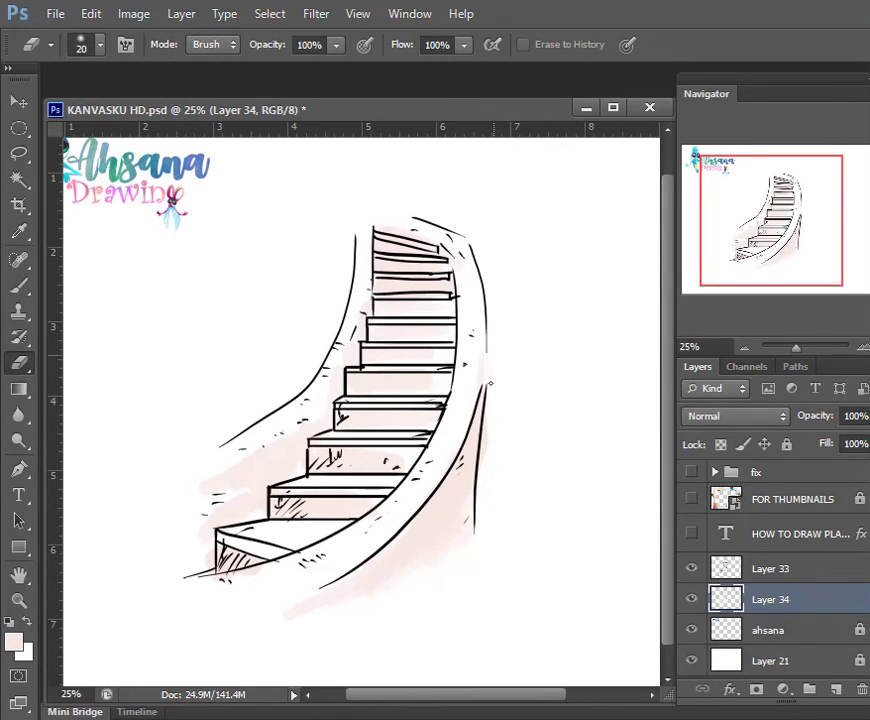
Save, dab pink near the upper right steps with a slightly smaller brush, and save again.
{"action": "key", "text": "ctrl+s"}
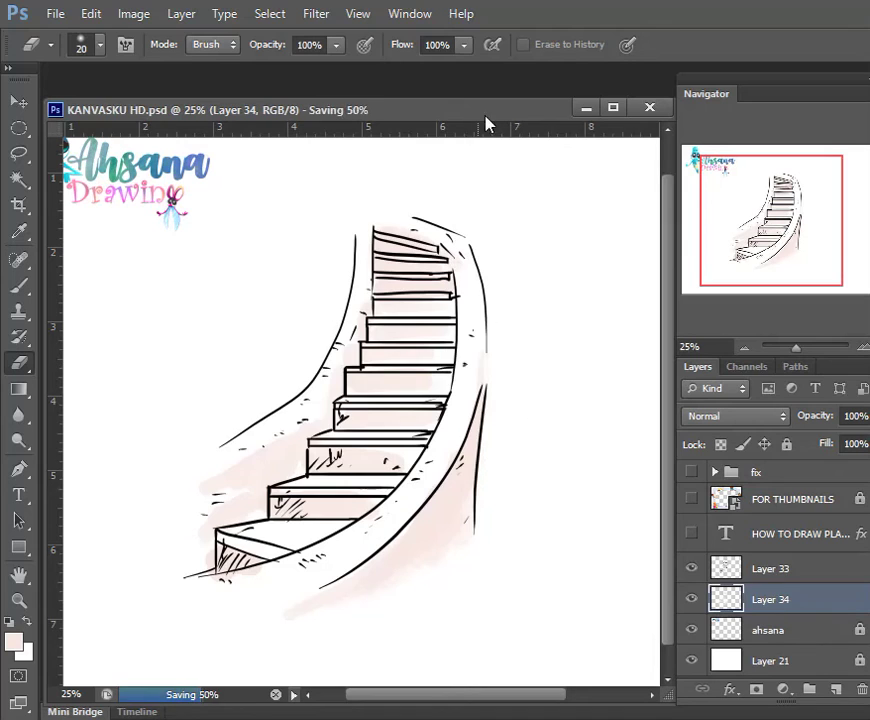
{"action": "key", "text": "b"}
{"action": "left_click", "coordinate": [444, 262]}
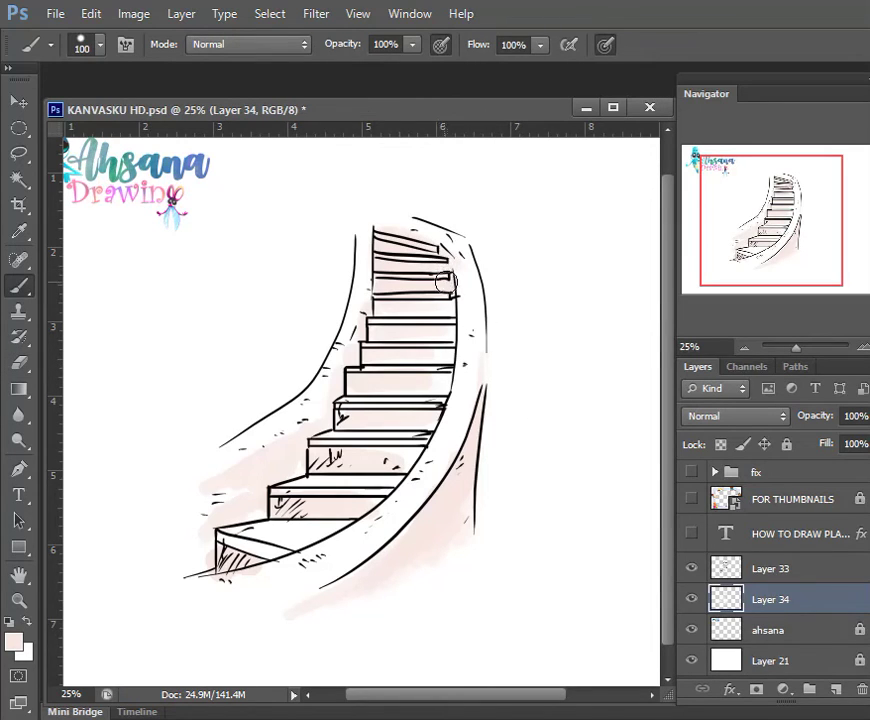
{"action": "key", "text": "bracketleft"}
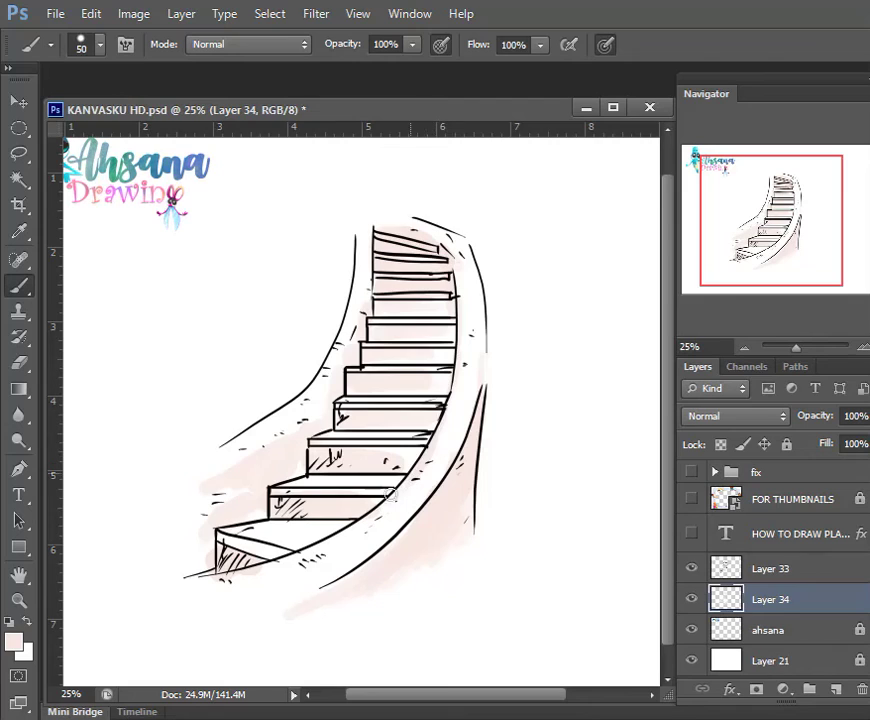
{"action": "key", "text": "ctrl+s"}
Set the foreground colour to the deeper pink f3d3c9.
{"action": "left_click", "coordinate": [18, 642]}
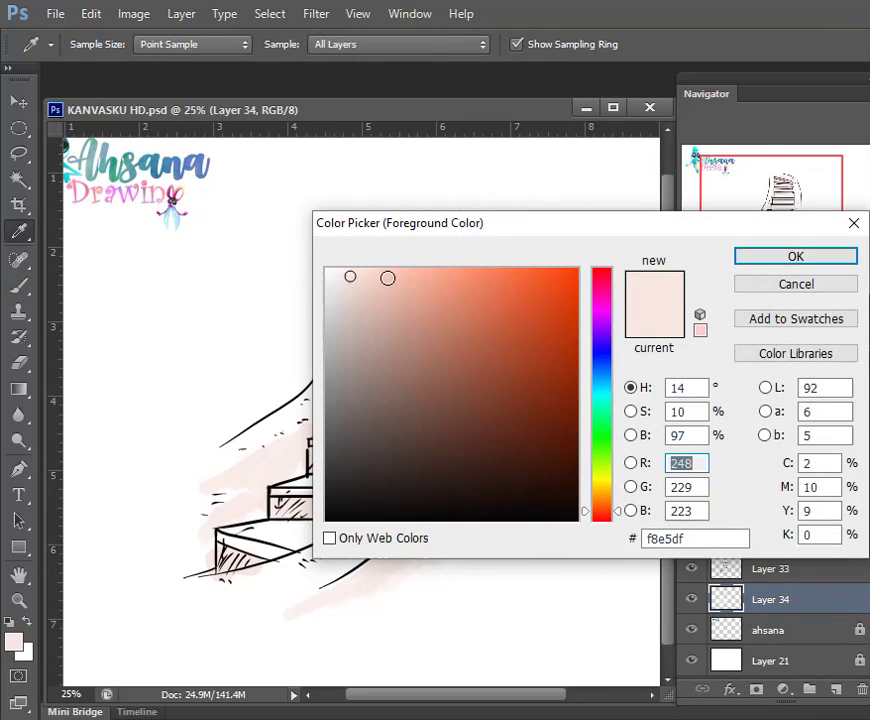
{"action": "left_click", "coordinate": [369, 281]}
{"action": "left_click", "coordinate": [758, 256]}
Paint deeper pink with an 80 px brush over the upper steps and lower-left steps.
{"action": "key", "text": "b"}
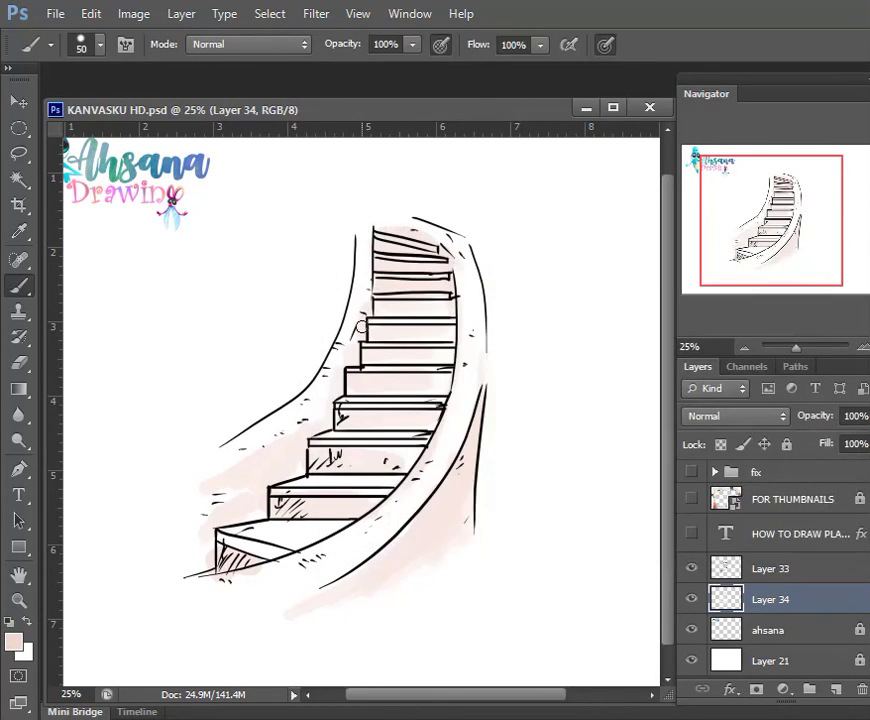
{"action": "key", "text": "bracketright"}
{"action": "mouse_move", "coordinate": [372, 315]}
{"action": "left_mouse_down"}
{"action": "mouse_move", "coordinate": [433, 305]}
{"action": "mouse_move", "coordinate": [369, 284]}
{"action": "mouse_move", "coordinate": [384, 239]}
{"action": "mouse_move", "coordinate": [421, 269]}
{"action": "left_mouse_up"}
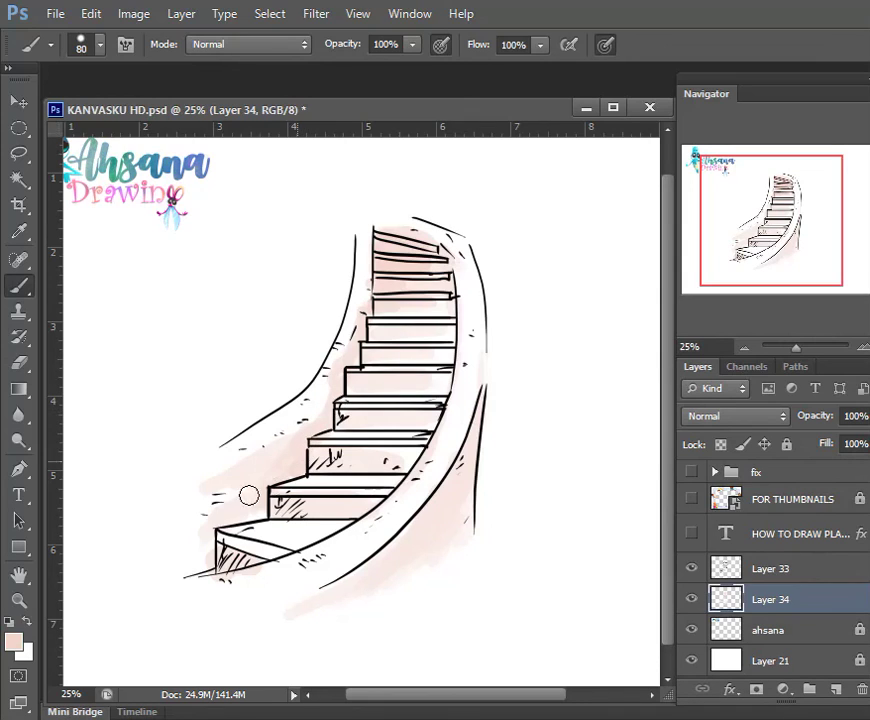
{"action": "left_click_drag", "start_coordinate": [249, 493], "coordinate": [229, 501]}
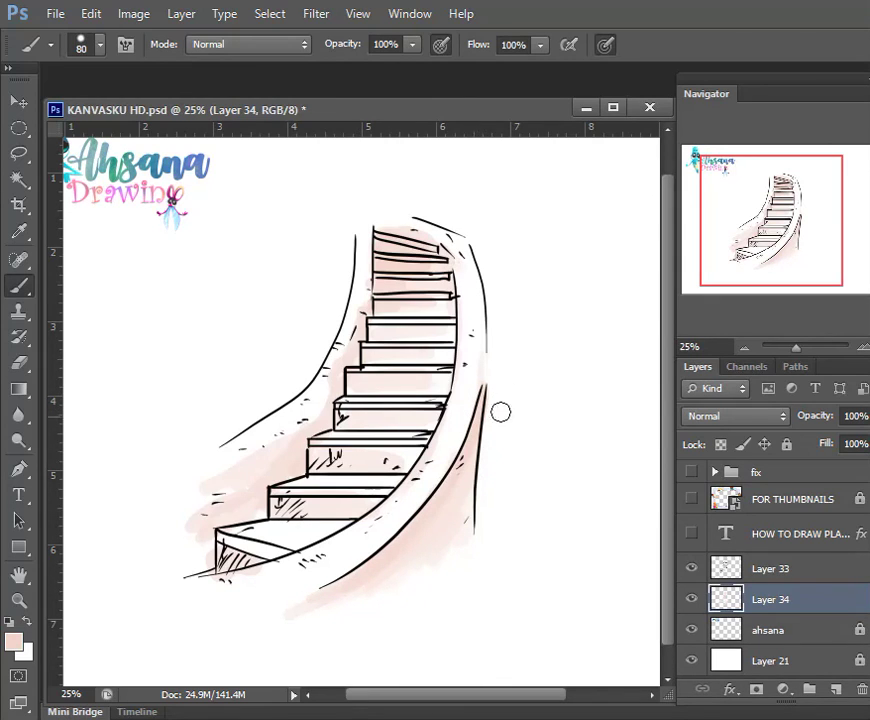
Save the drawing after a brief switch to the Eraser, then return to the Brush.
{"action": "key", "text": "e"}
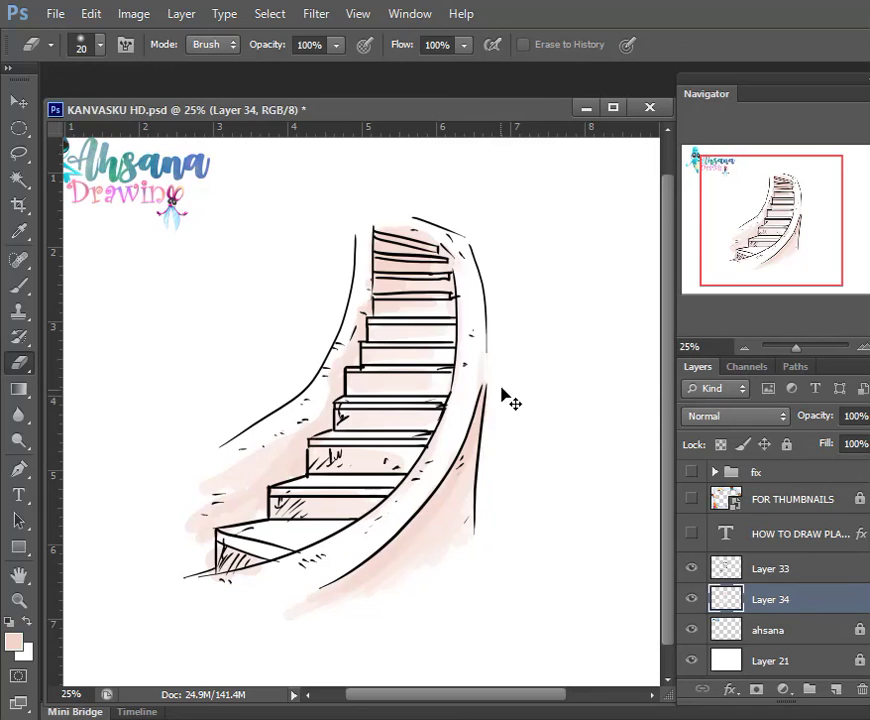
{"action": "key", "text": "ctrl+s"}
{"action": "key", "text": "b"}
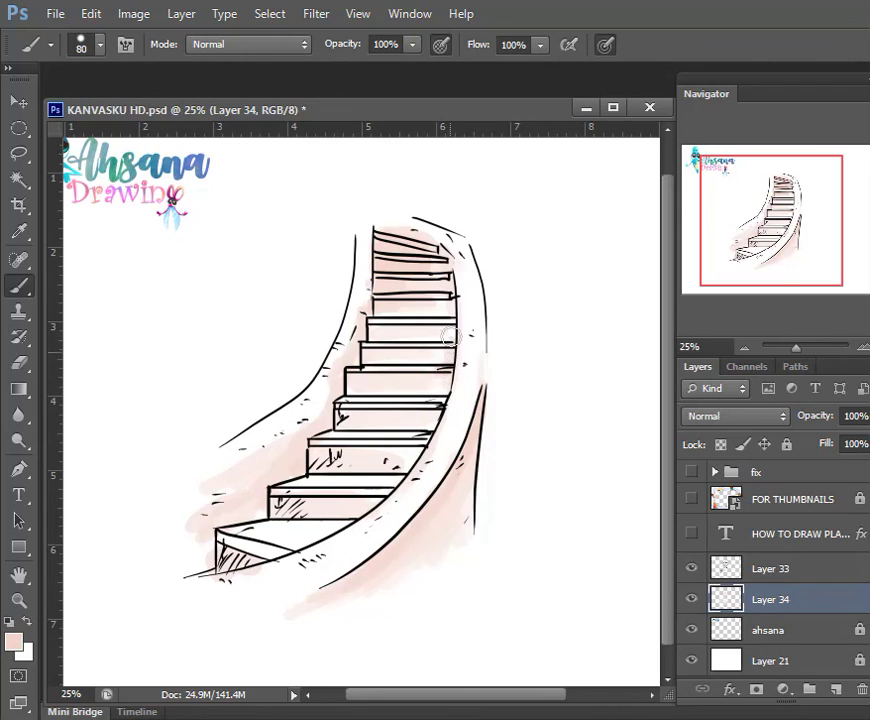